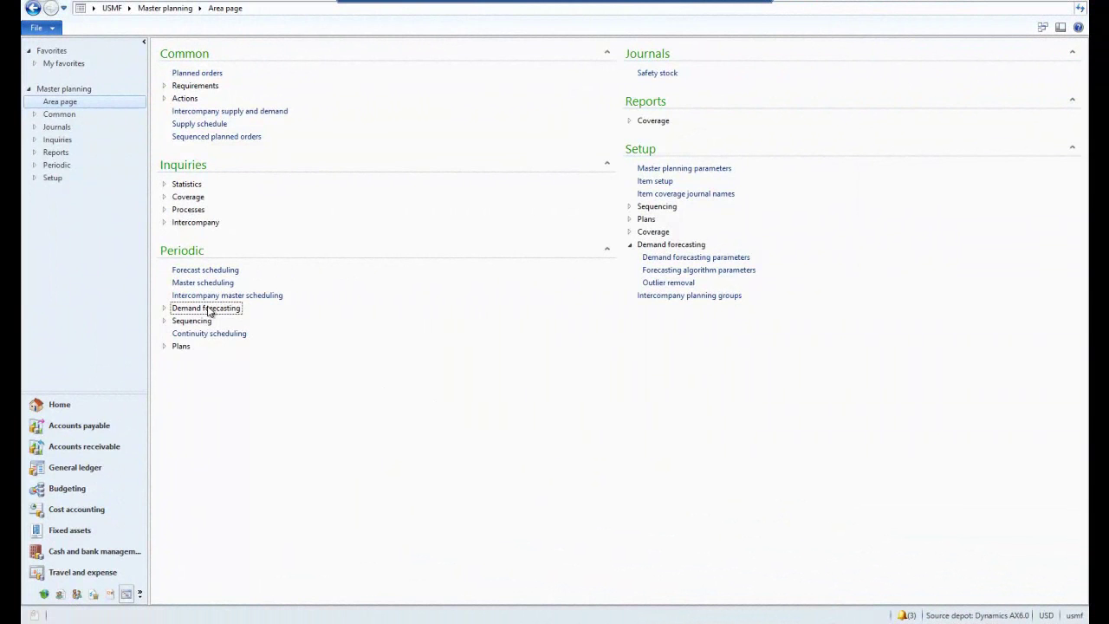
- Open Generate statistical baseline forecast and set history end 30-11-2012 and baseline start 01-12-2012
{"action": "left_click", "coordinate": [210, 309]}
{"action": "left_click", "coordinate": [263, 322]}
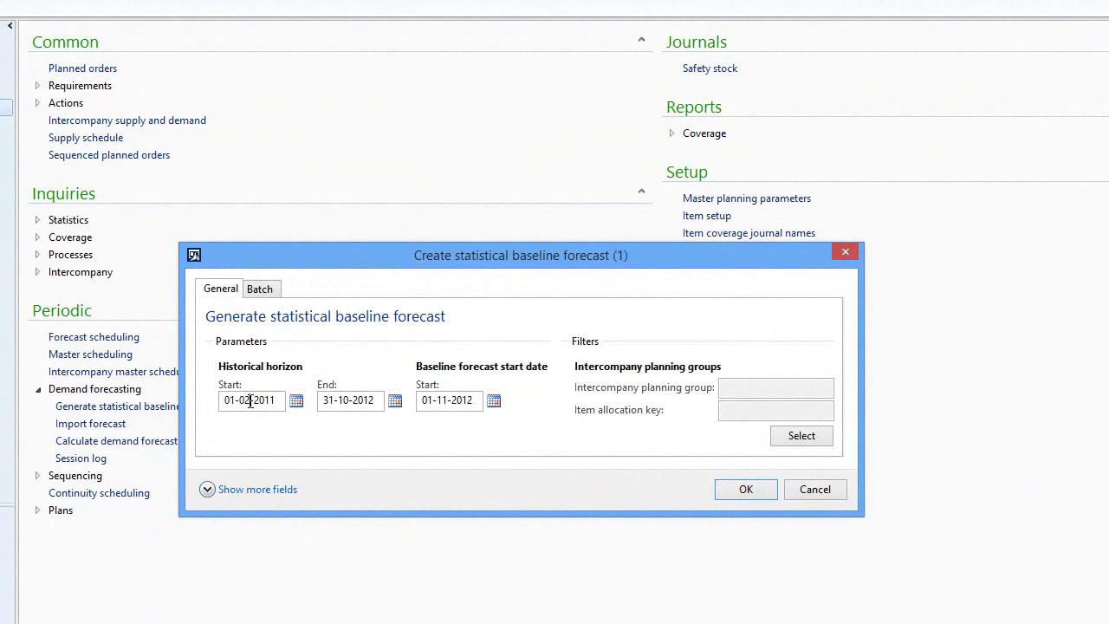
{"action": "left_click", "coordinate": [250, 400]}
{"action": "left_click", "coordinate": [345, 401]}
{"action": "key", "text": "Delete"}
{"action": "type", "text": "1"}
{"action": "left_click", "coordinate": [448, 399]}
{"action": "key", "text": "BackSpace"}
{"action": "type", "text": "2"}
{"action": "key", "text": "Tab"}
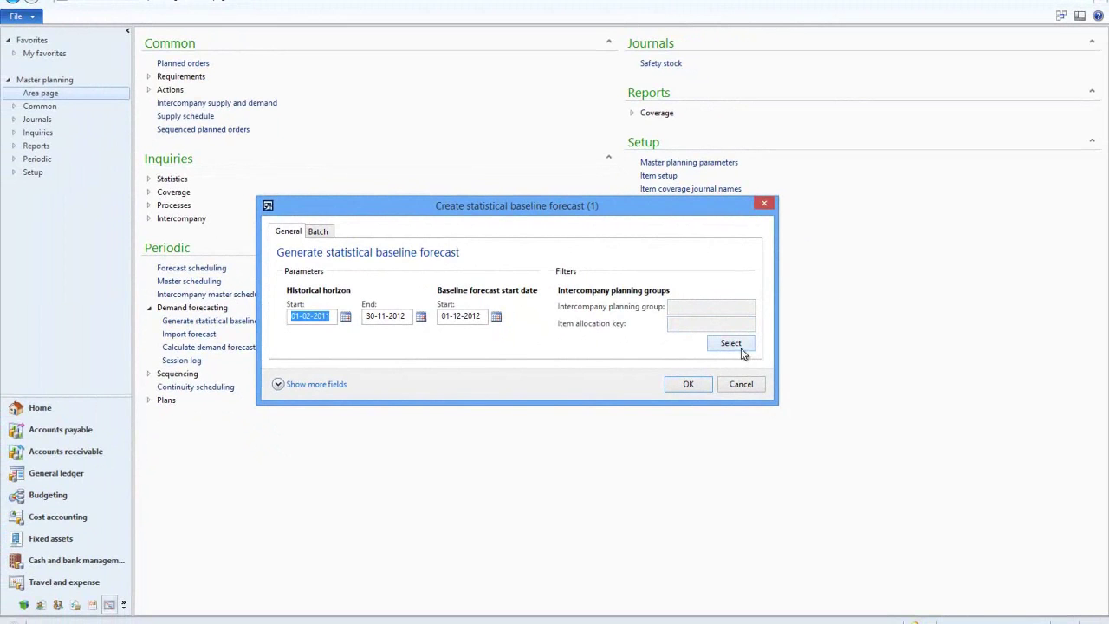
- Review the Item allocation key criteria, cancel the filter query unchanged, and show the advanced fields
{"action": "left_click", "coordinate": [782, 398]}
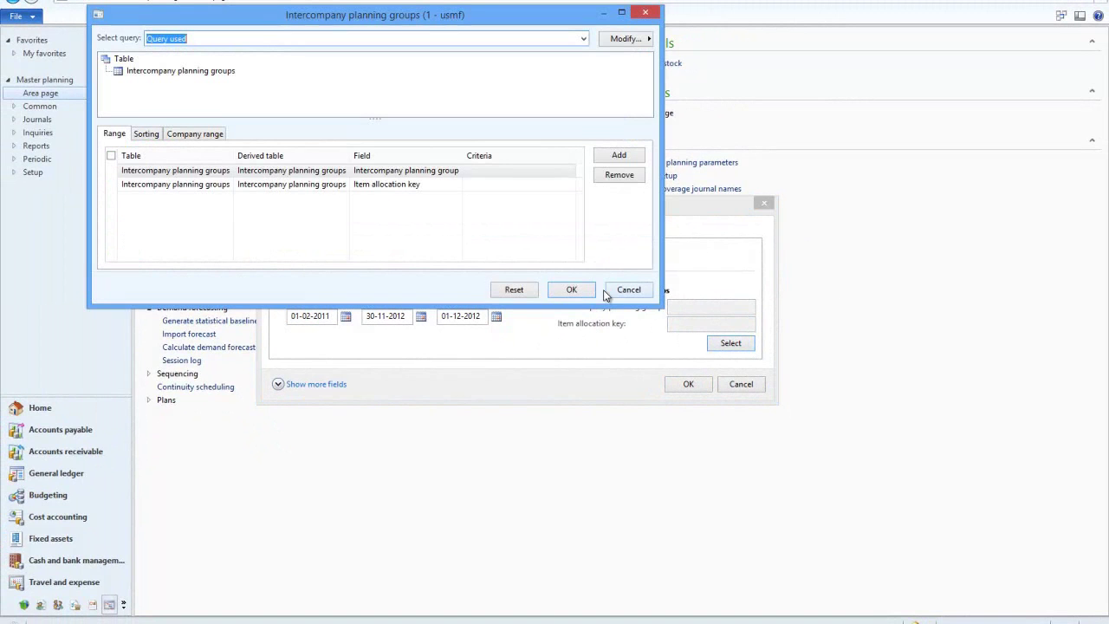
{"action": "left_click", "coordinate": [493, 183]}
{"action": "left_click", "coordinate": [563, 185]}
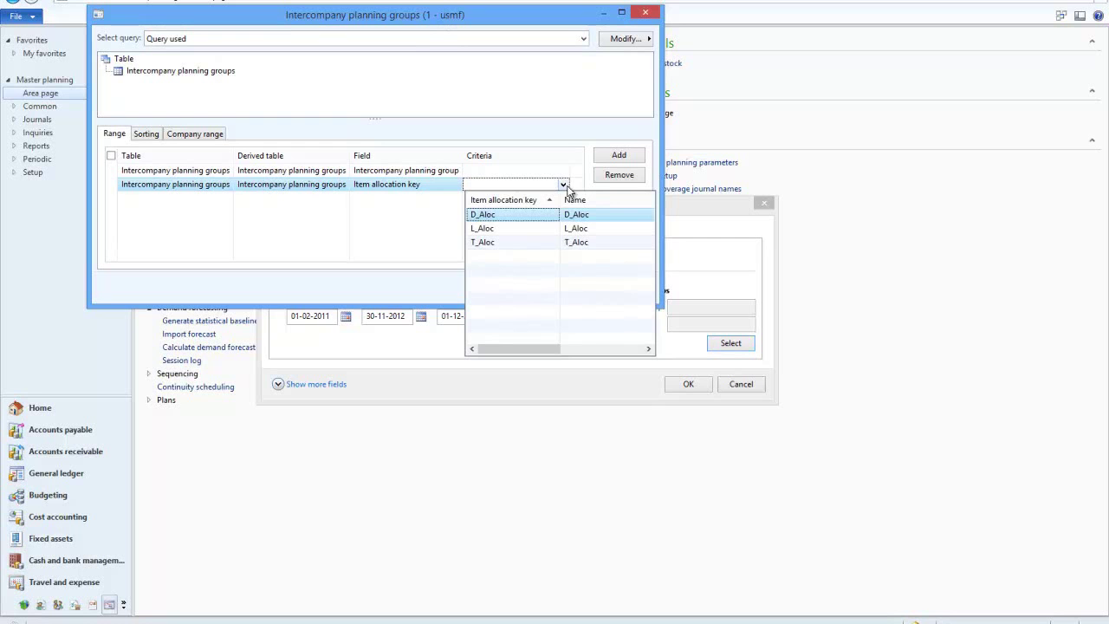
{"action": "left_click", "coordinate": [537, 170]}
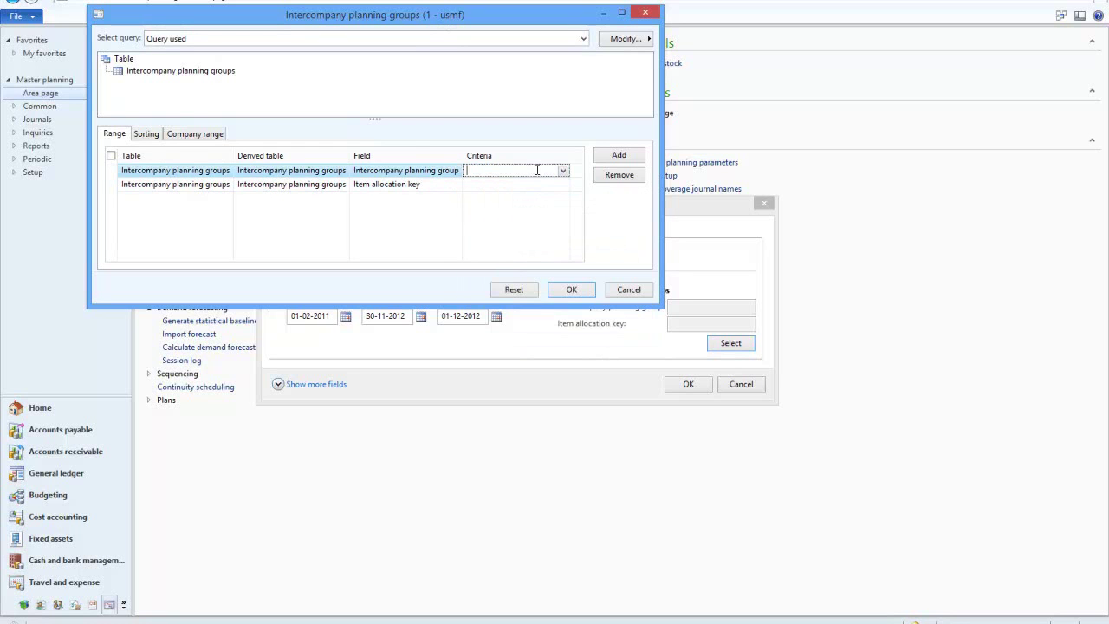
{"action": "left_click", "coordinate": [617, 290]}
{"action": "left_click", "coordinate": [289, 386]}
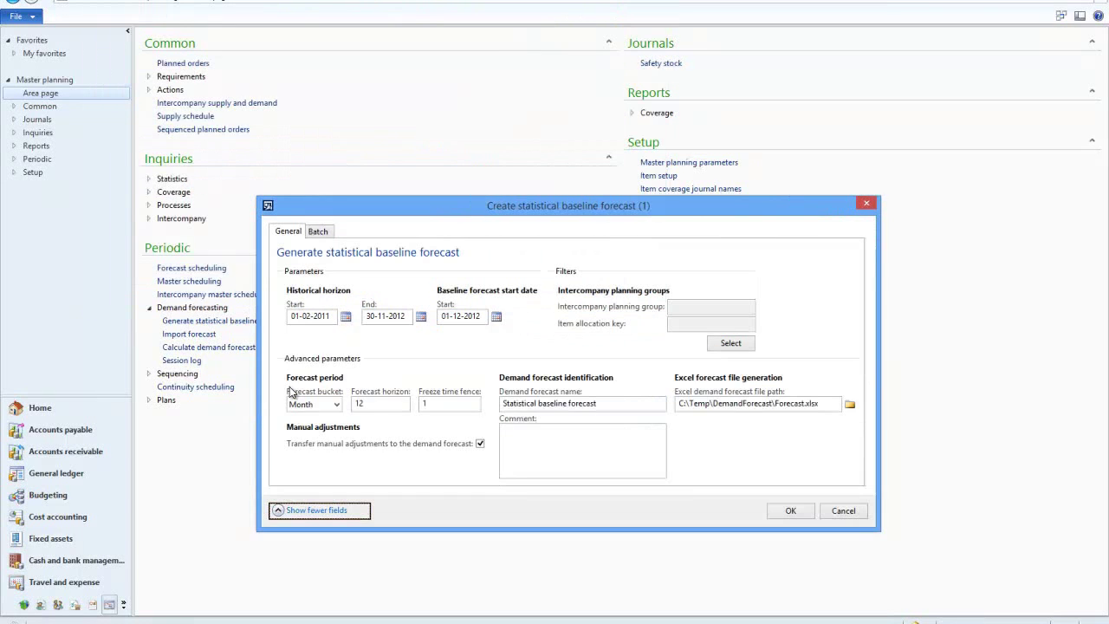
{"action": "left_click", "coordinate": [337, 405]}
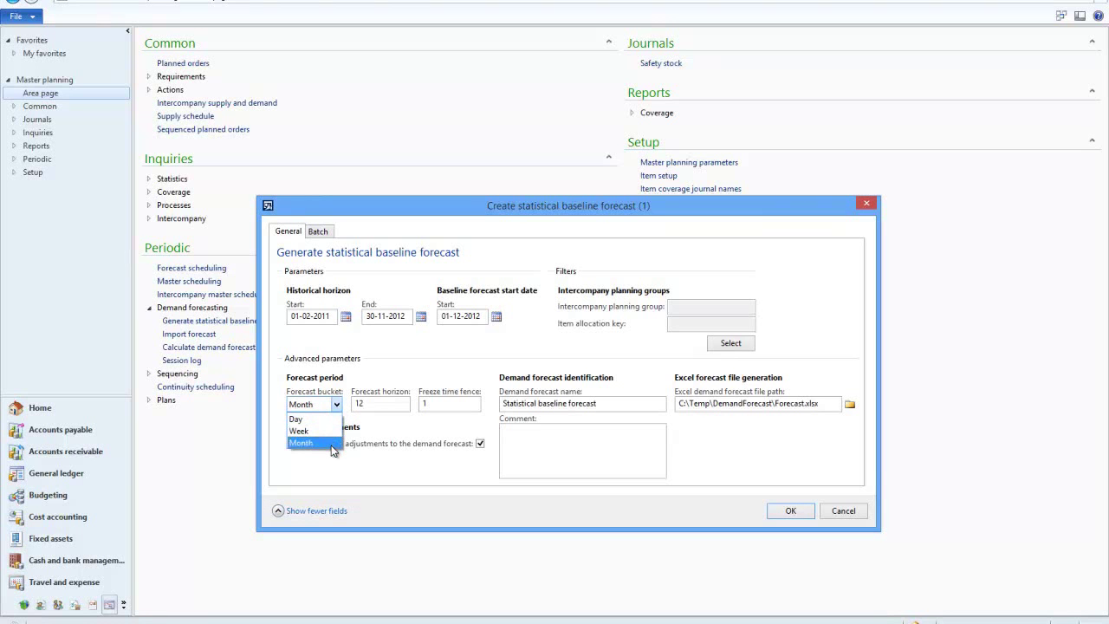
{"action": "left_click", "coordinate": [404, 441]}
{"action": "left_click", "coordinate": [391, 404]}
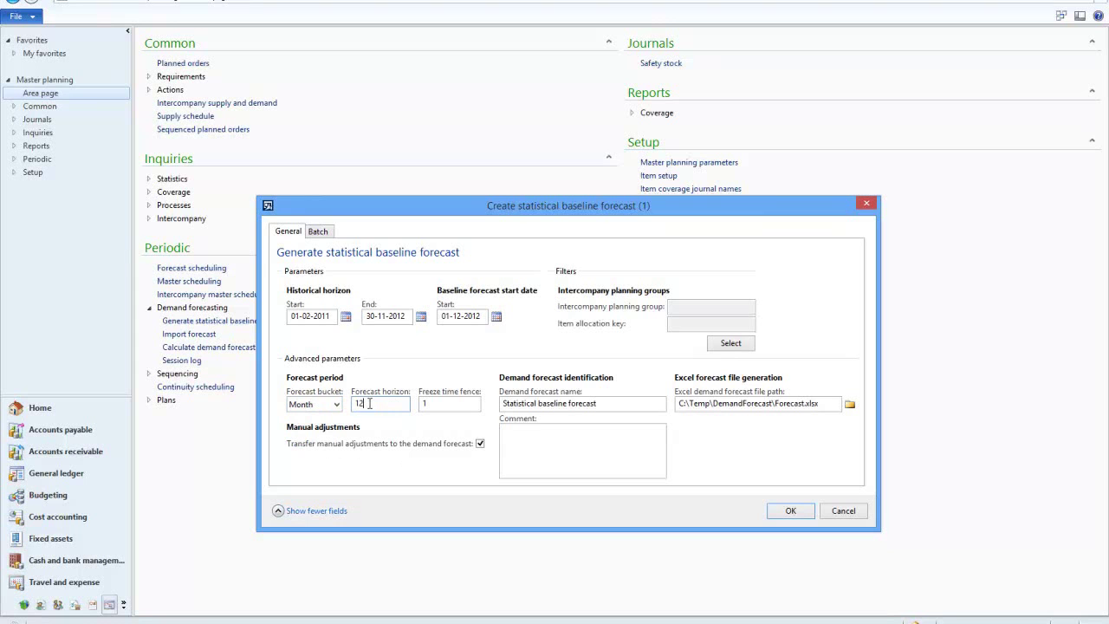
{"action": "left_click", "coordinate": [436, 404]}
{"action": "left_click_drag", "start_coordinate": [435, 404], "coordinate": [424, 405]}
{"action": "key", "text": "Tab"}
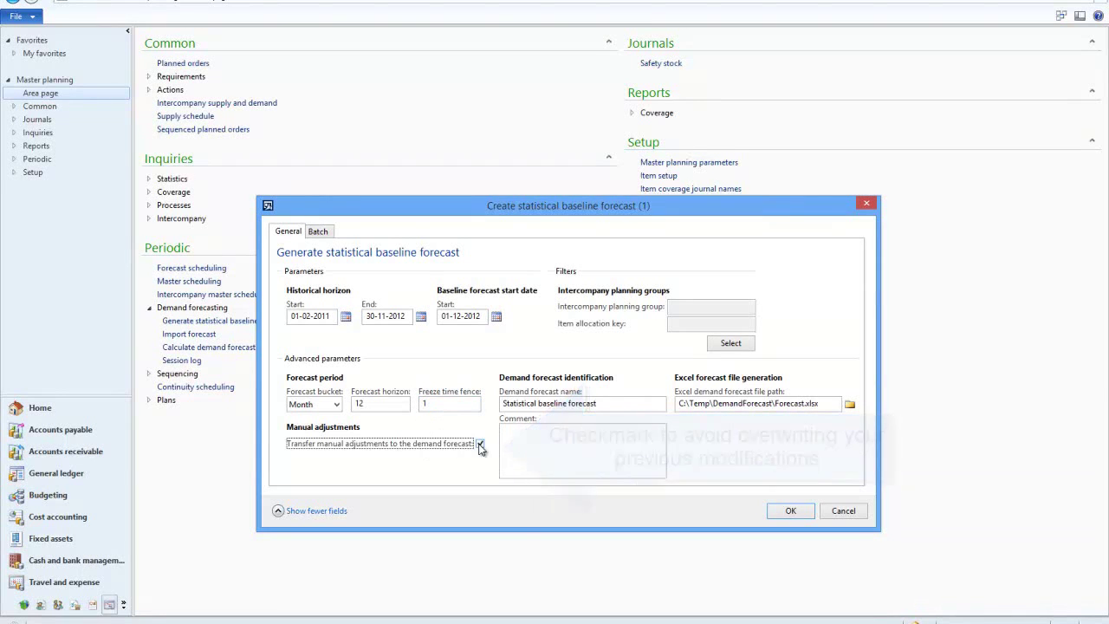
- Generate the baseline forecast and open the resulting Excel forecast file from the Infolog
{"action": "left_click", "coordinate": [799, 509]}
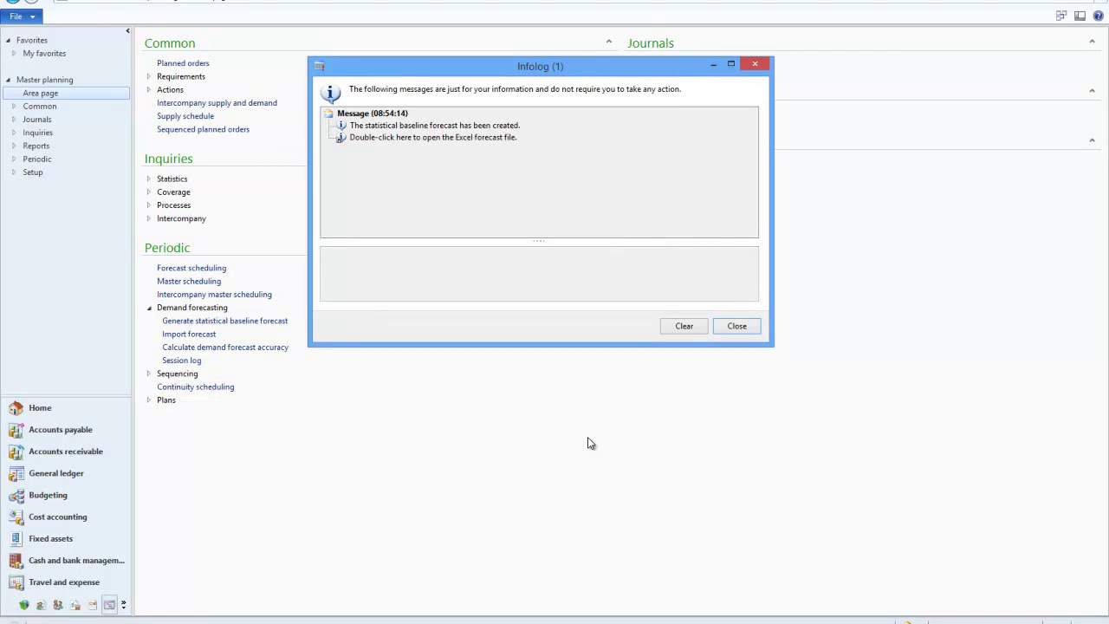
{"action": "left_click", "coordinate": [460, 139]}
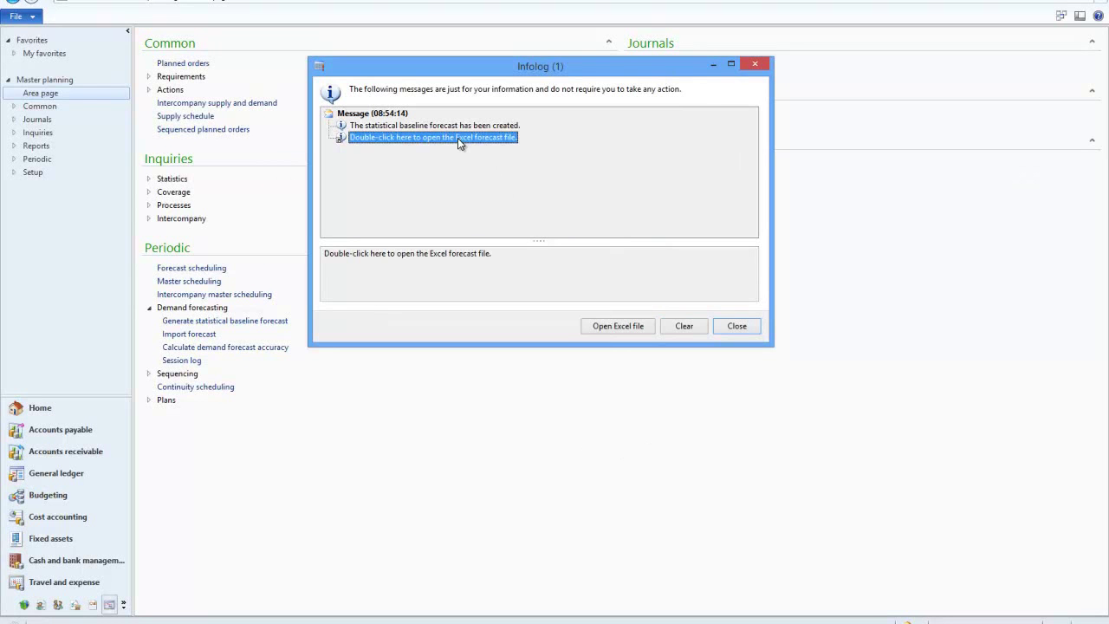
{"action": "double_click", "coordinate": [458, 138]}
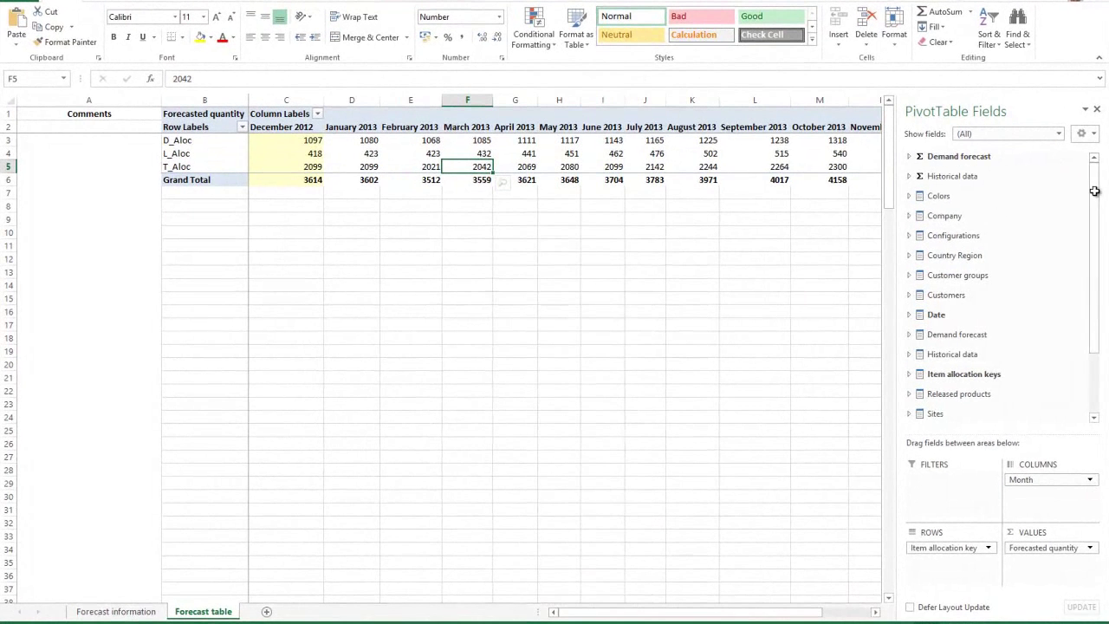
{"action": "left_click_drag", "start_coordinate": [1094, 190], "coordinate": [1100, 299]}
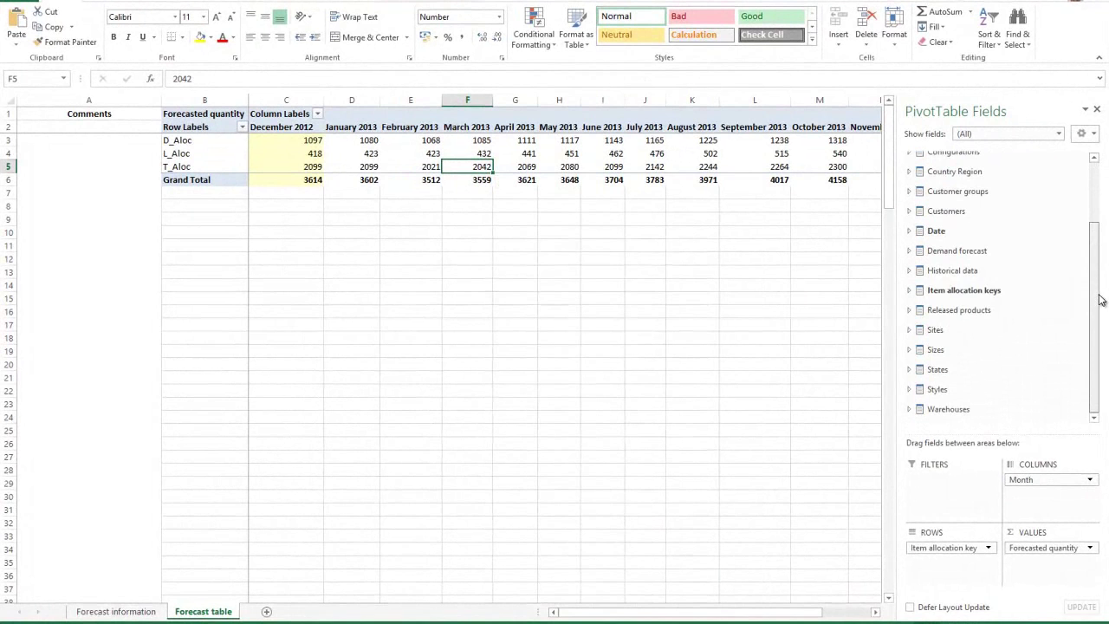
{"action": "left_click", "coordinate": [937, 311]}
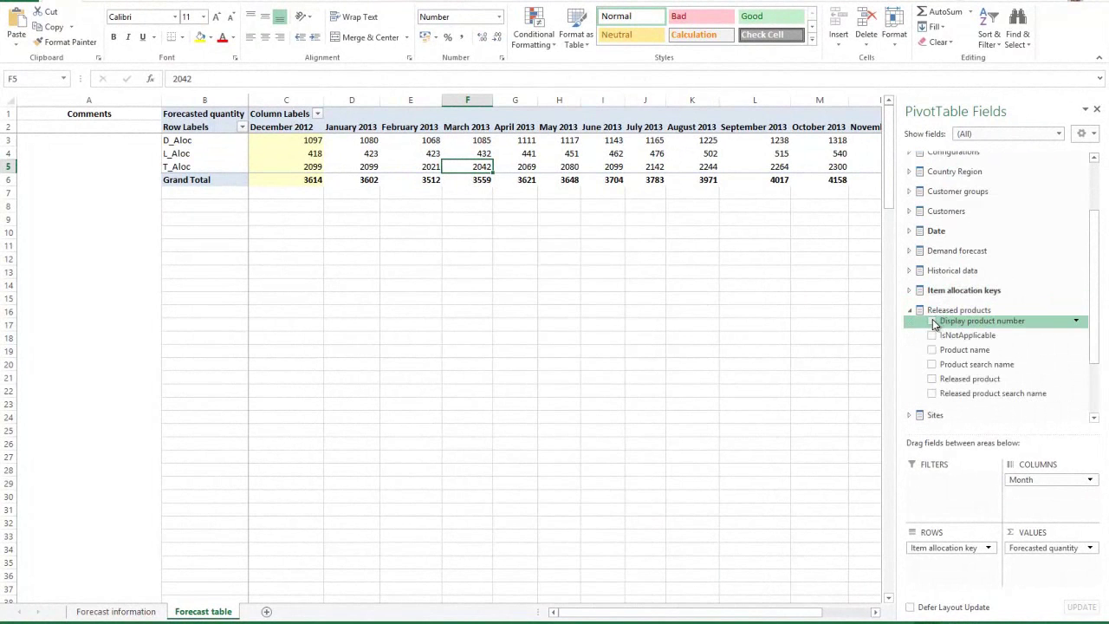
{"action": "left_click", "coordinate": [932, 322]}
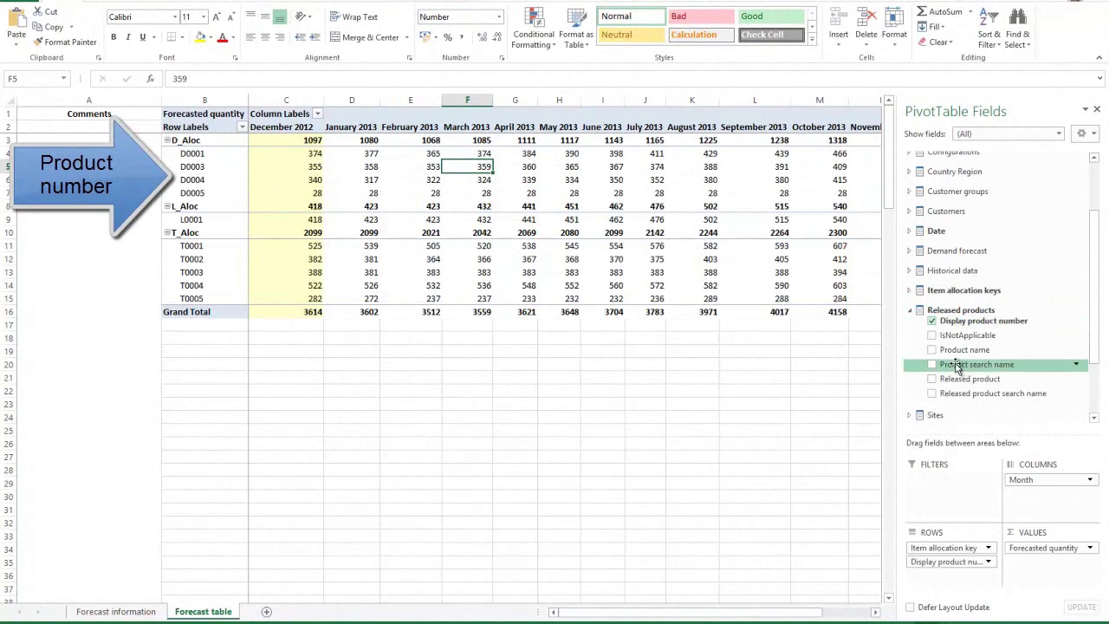
{"action": "left_click", "coordinate": [932, 323]}
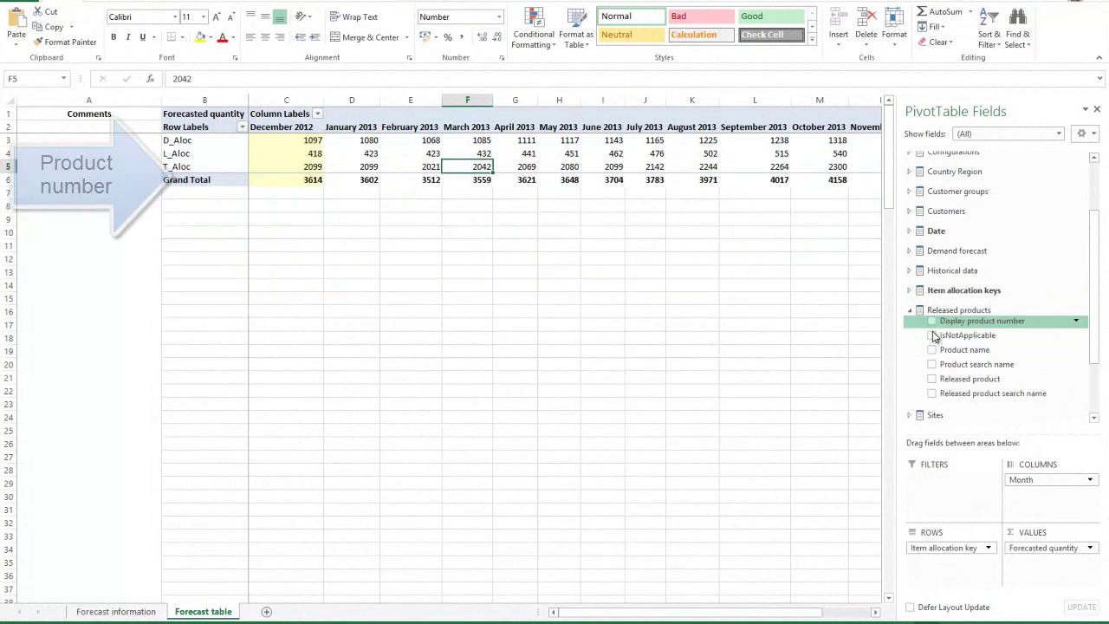
{"action": "left_click", "coordinate": [932, 365]}
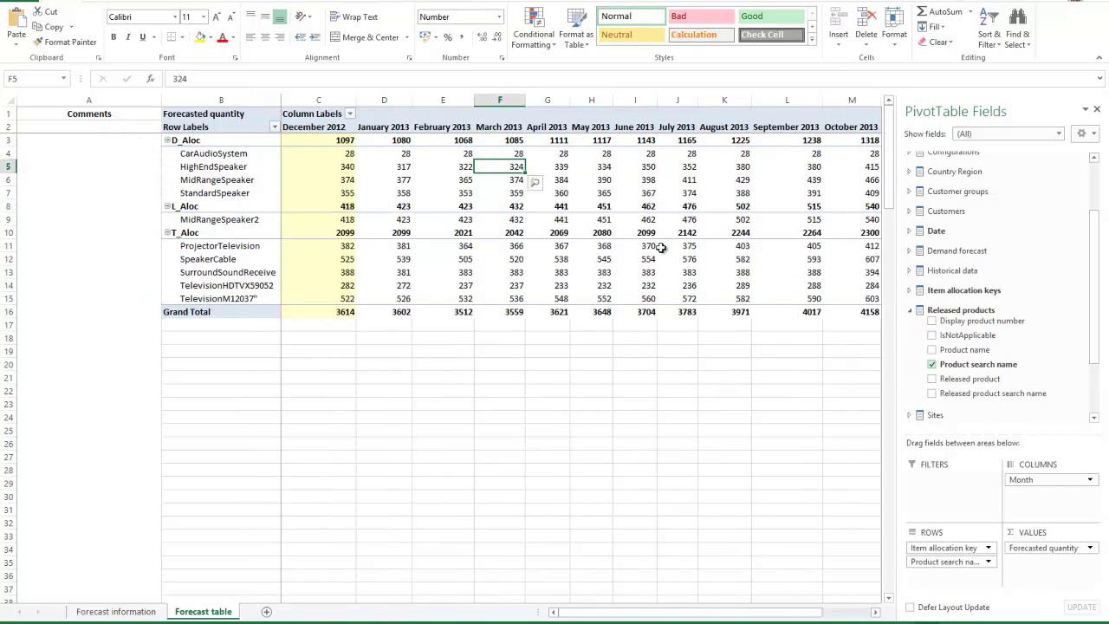
{"action": "left_click", "coordinate": [930, 365]}
{"action": "left_click", "coordinate": [909, 312]}
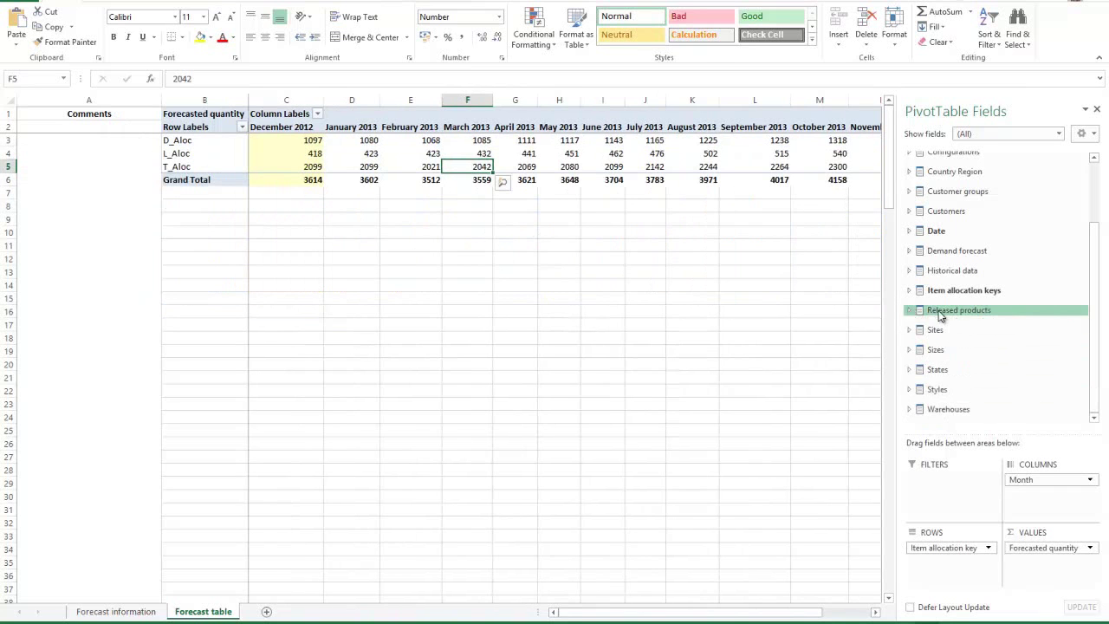
- Add States Description to the pivot rows, after briefly trying and removing a Customer groups breakdown
{"action": "left_click", "coordinate": [909, 369]}
{"action": "left_click", "coordinate": [933, 374]}
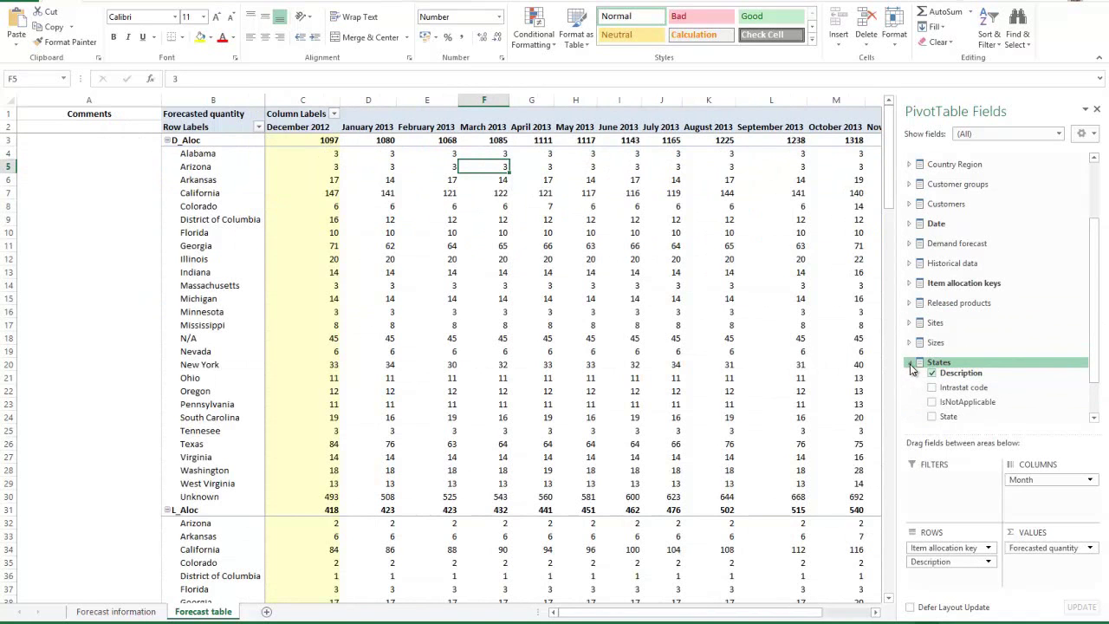
{"action": "left_click", "coordinate": [909, 184]}
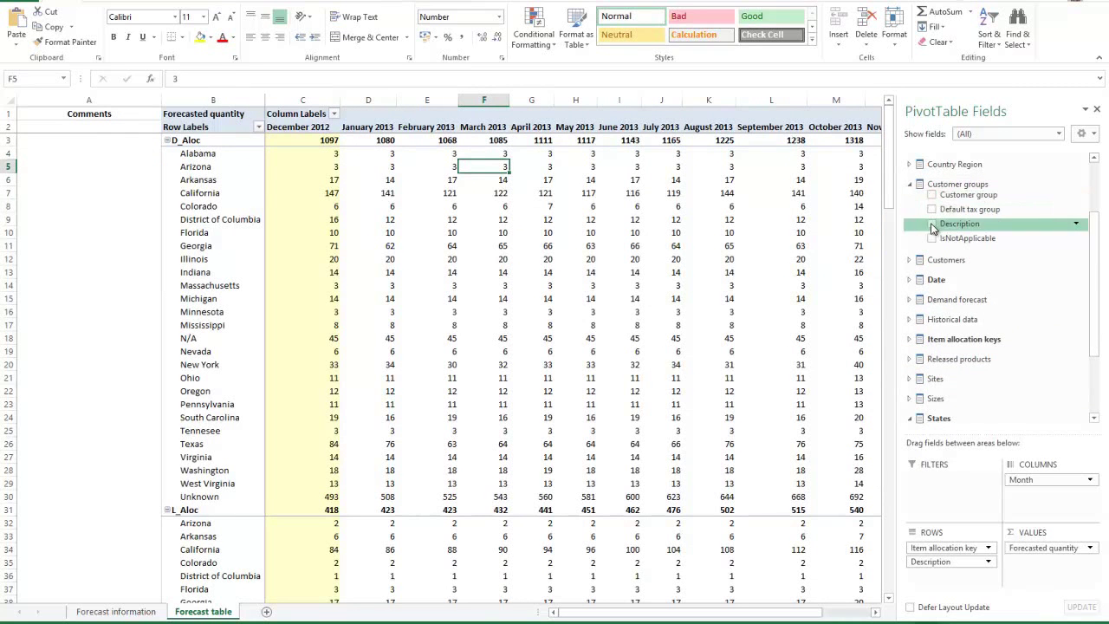
{"action": "left_click", "coordinate": [931, 224]}
{"action": "left_click_drag", "start_coordinate": [1093, 249], "coordinate": [1094, 253]}
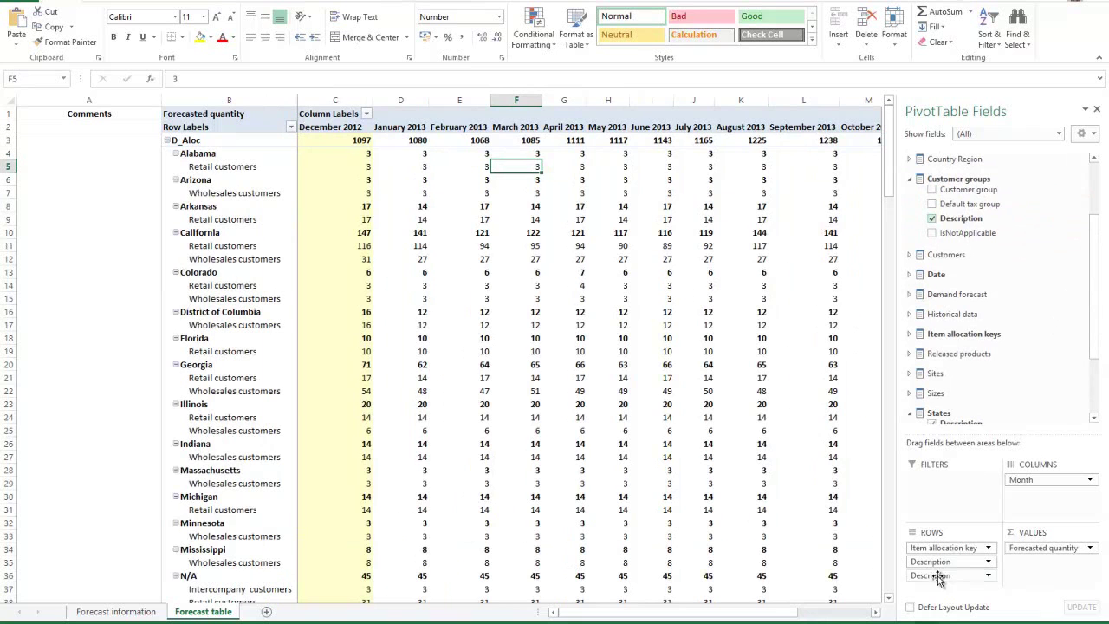
{"action": "mouse_move", "coordinate": [939, 579]}
{"action": "left_mouse_down"}
{"action": "mouse_move", "coordinate": [934, 559]}
{"action": "mouse_move", "coordinate": [943, 561]}
{"action": "left_mouse_up"}
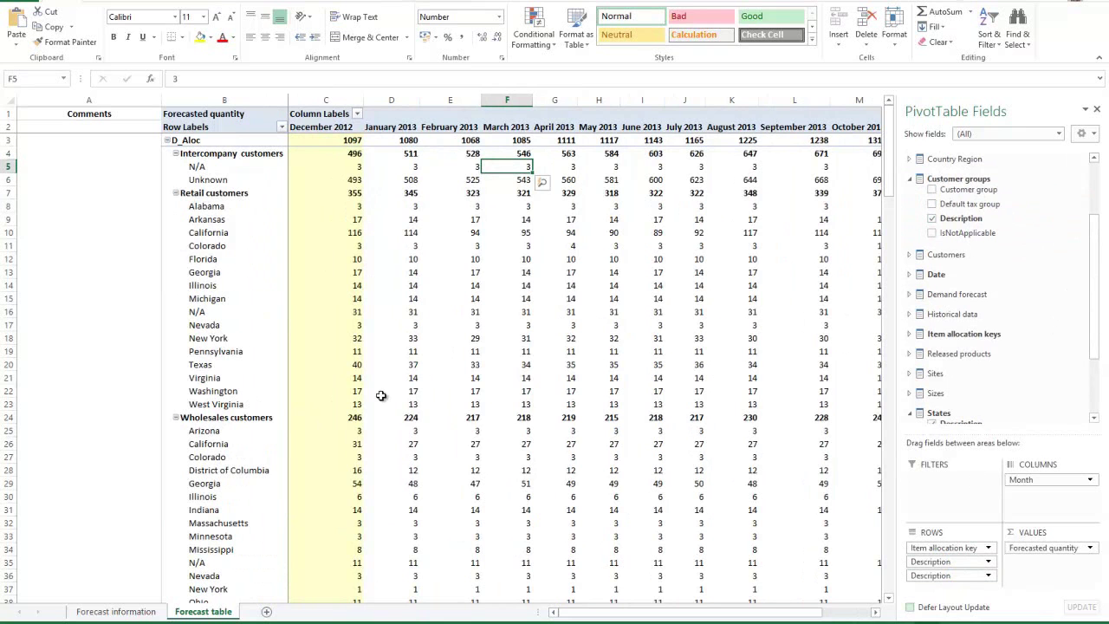
{"action": "left_click", "coordinate": [932, 218]}
{"action": "left_click", "coordinate": [909, 179]}
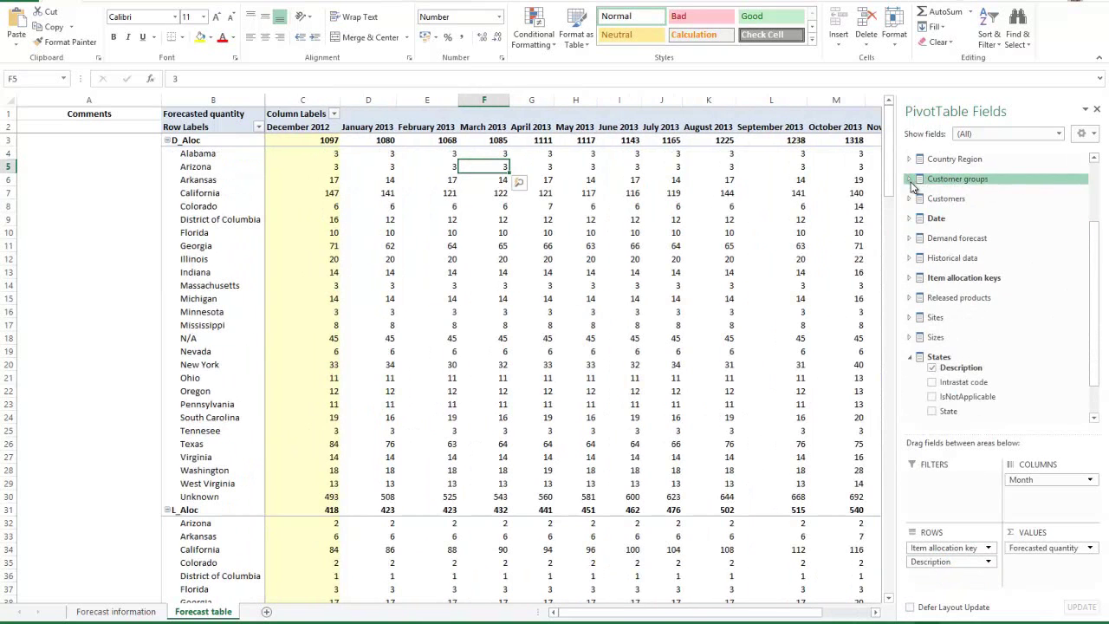
- Drop the state breakdown after briefly adding customers, and expand the Released products fields
{"action": "left_click", "coordinate": [910, 199]}
{"action": "left_click", "coordinate": [932, 238]}
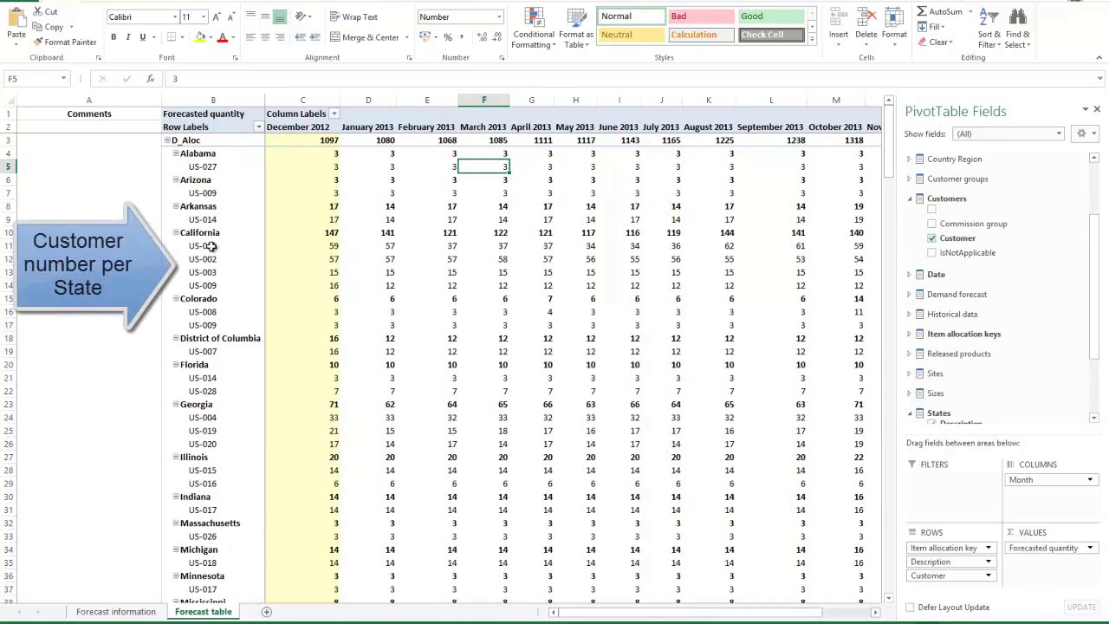
{"action": "left_click", "coordinate": [932, 239]}
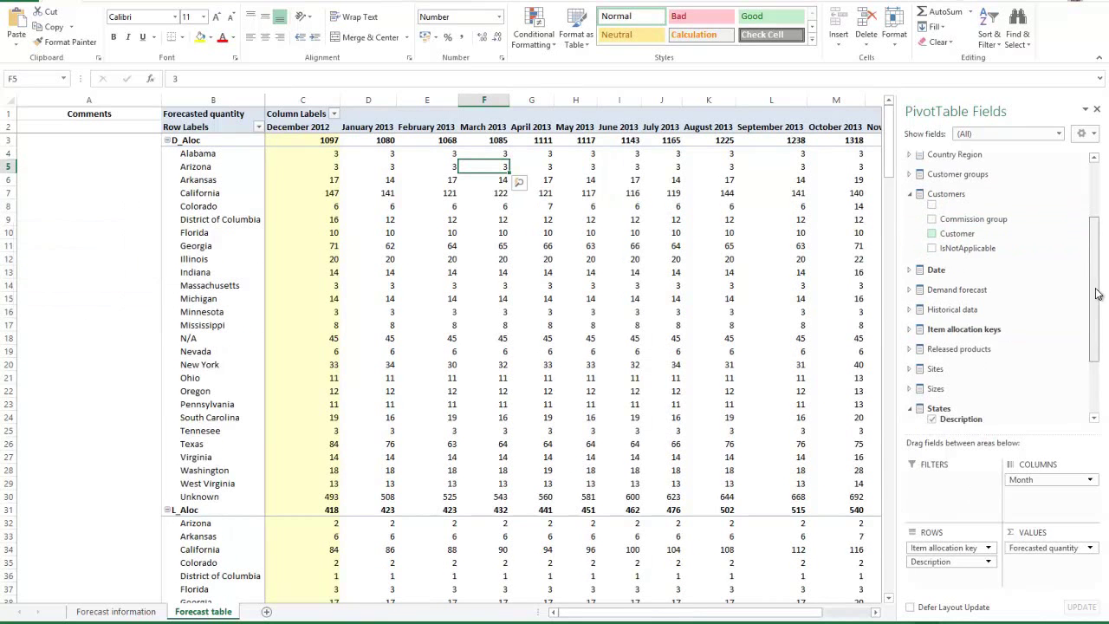
{"action": "left_click_drag", "start_coordinate": [1096, 294], "coordinate": [1102, 342]}
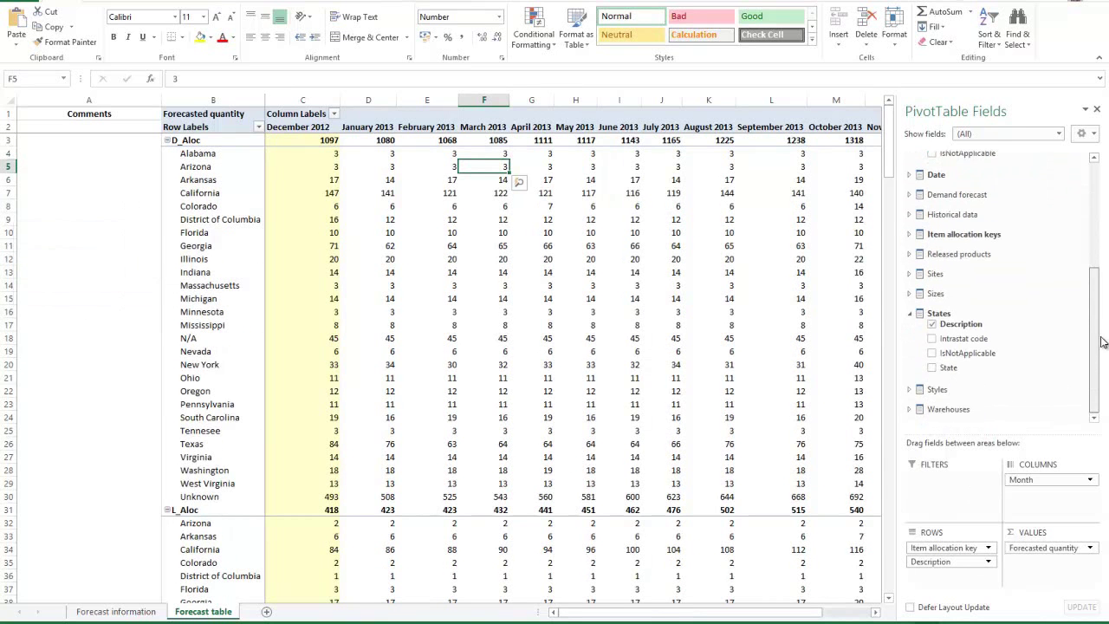
{"action": "left_click", "coordinate": [932, 324]}
{"action": "left_click", "coordinate": [909, 254]}
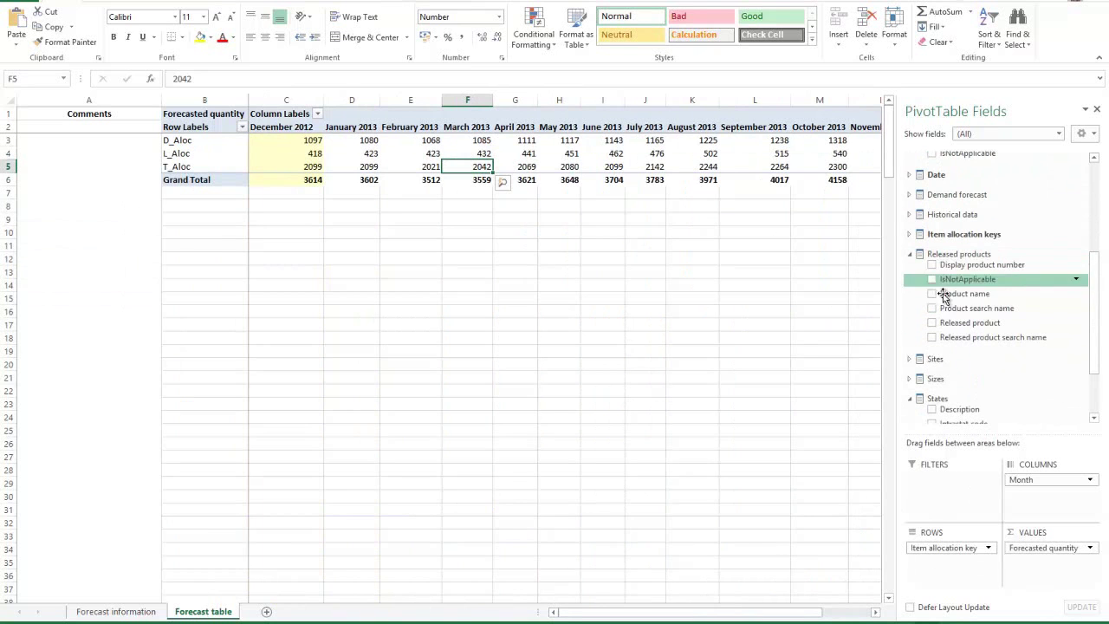
- Break rows down by product search name and swap Forecasted quantity for Actual demand in the values
{"action": "left_click", "coordinate": [932, 309]}
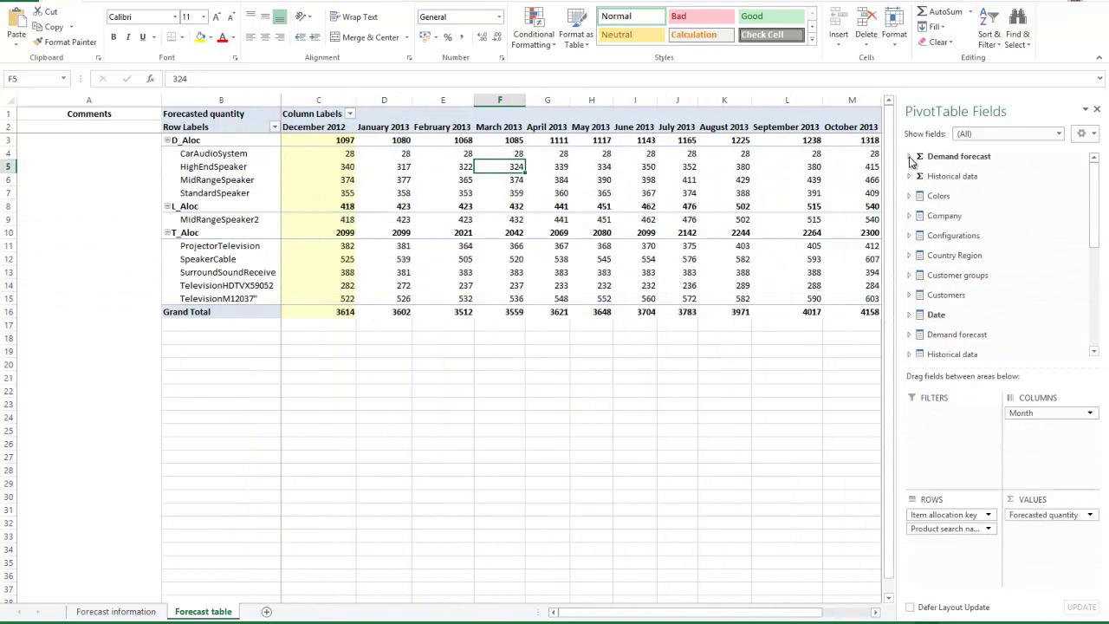
{"action": "left_click", "coordinate": [909, 157]}
{"action": "left_click", "coordinate": [908, 218]}
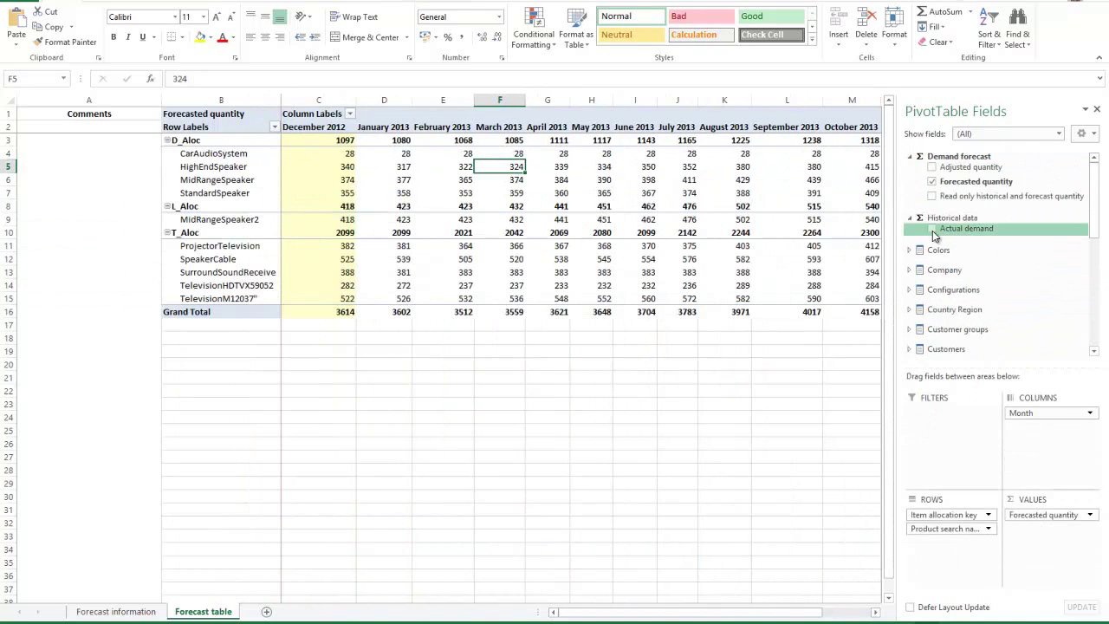
{"action": "left_click", "coordinate": [931, 228]}
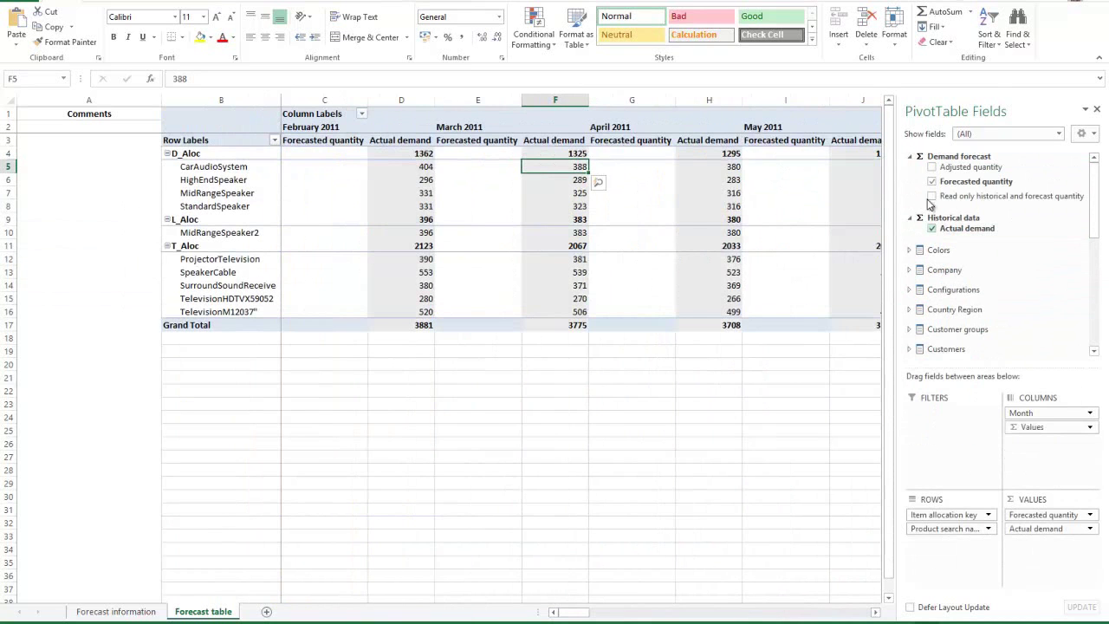
{"action": "left_click", "coordinate": [932, 184]}
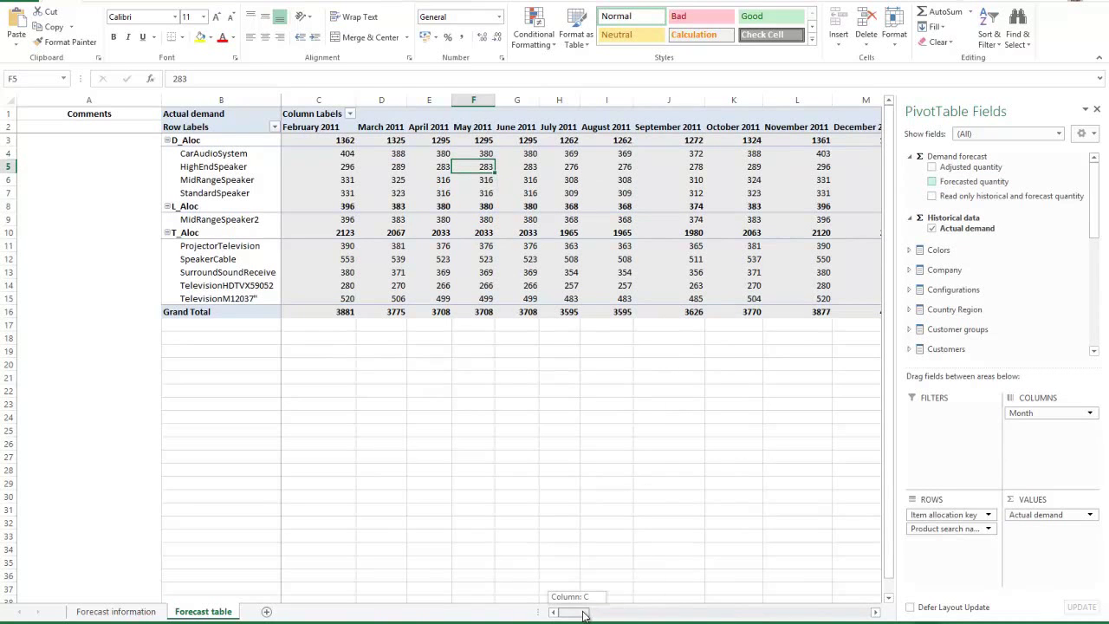
{"action": "left_click_drag", "start_coordinate": [573, 612], "coordinate": [681, 612]}
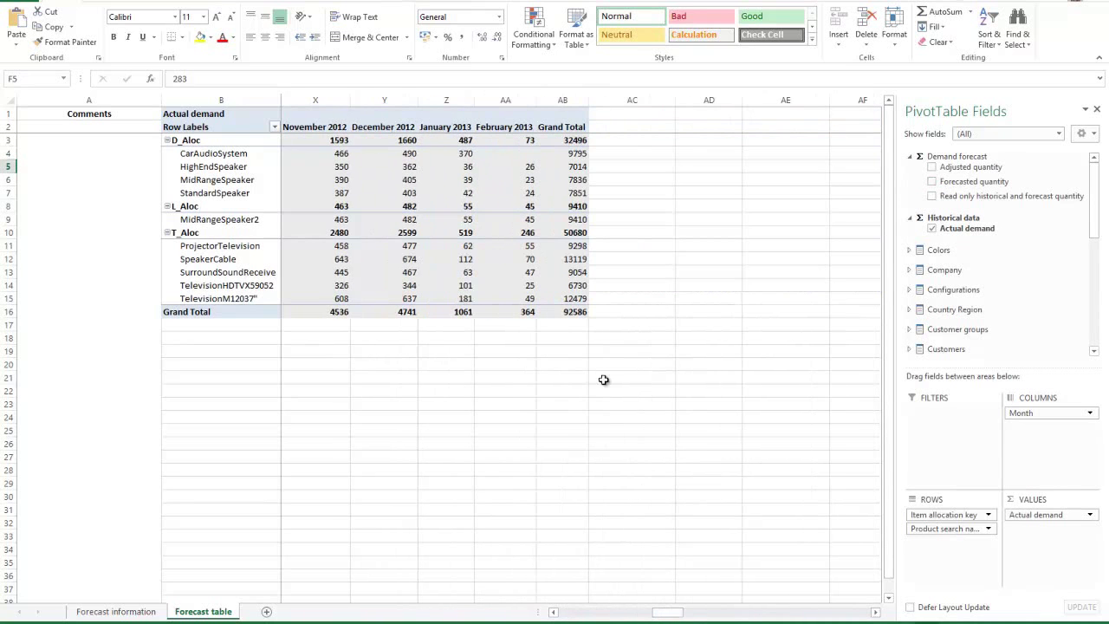
- Add Forecasted quantity back beside Actual demand and select CarAudioSystem's January 2013 forecast cell
{"action": "left_click", "coordinate": [932, 182]}
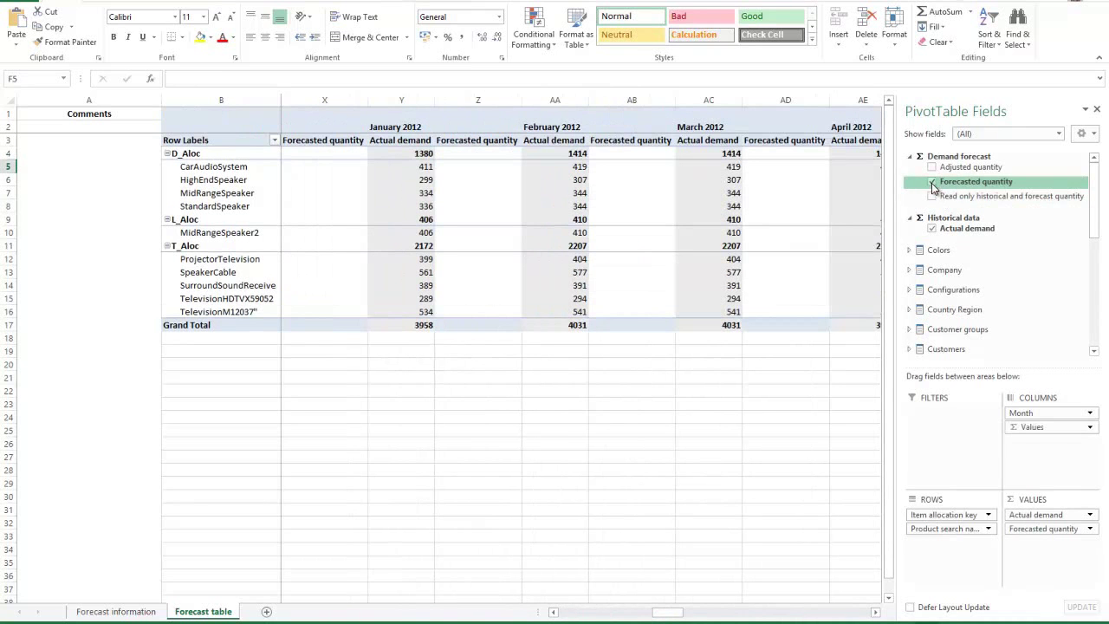
{"action": "left_click_drag", "start_coordinate": [658, 614], "coordinate": [774, 615]}
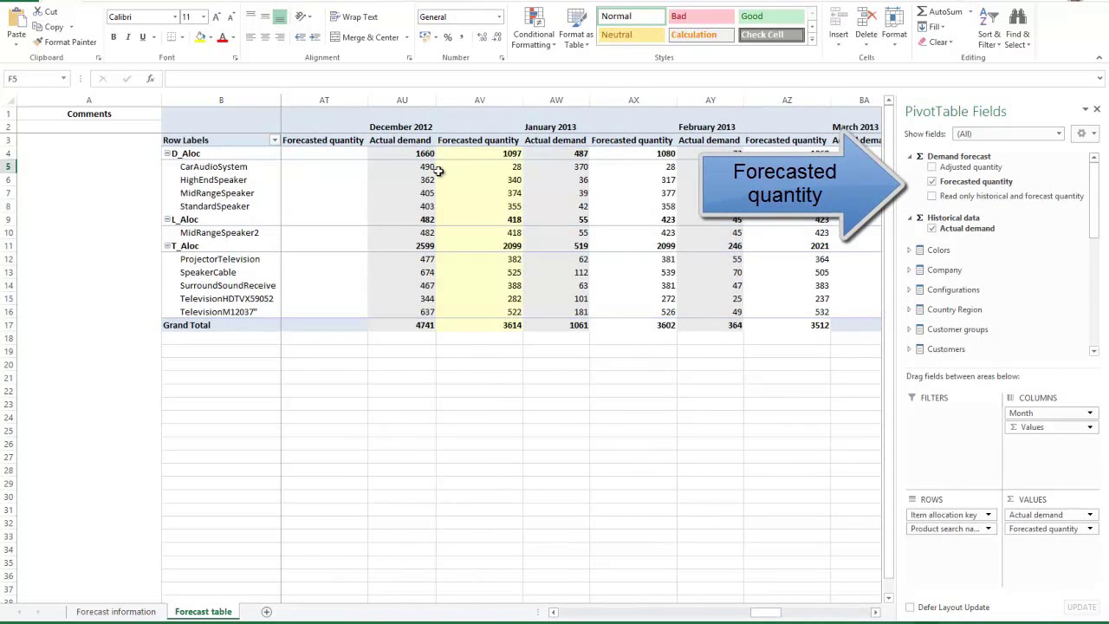
{"action": "mouse_move", "coordinate": [410, 158]}
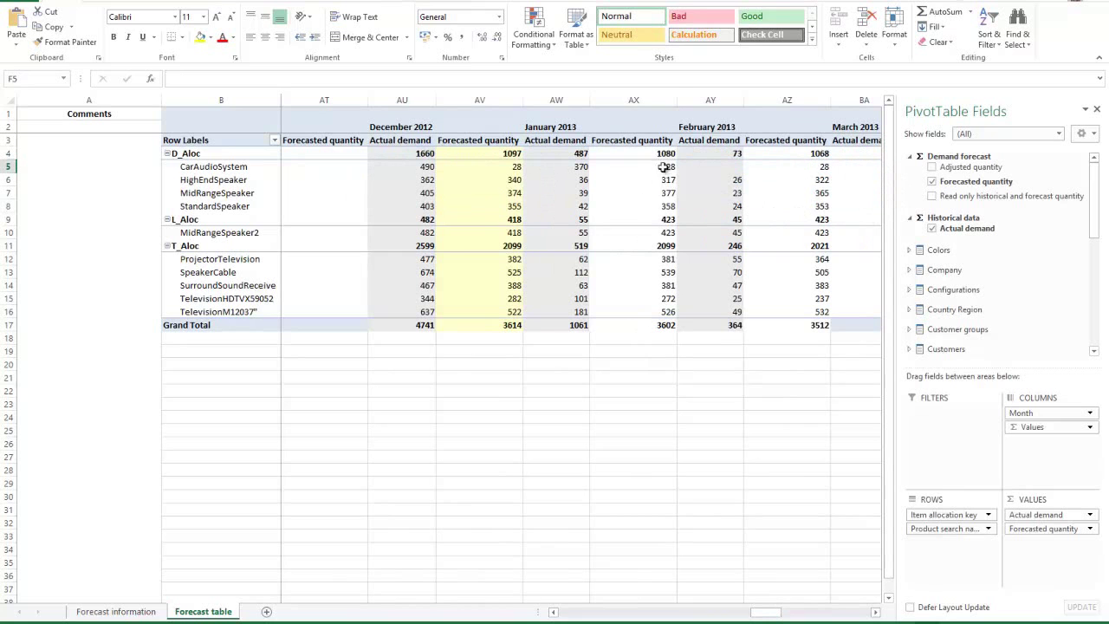
{"action": "left_click", "coordinate": [640, 167]}
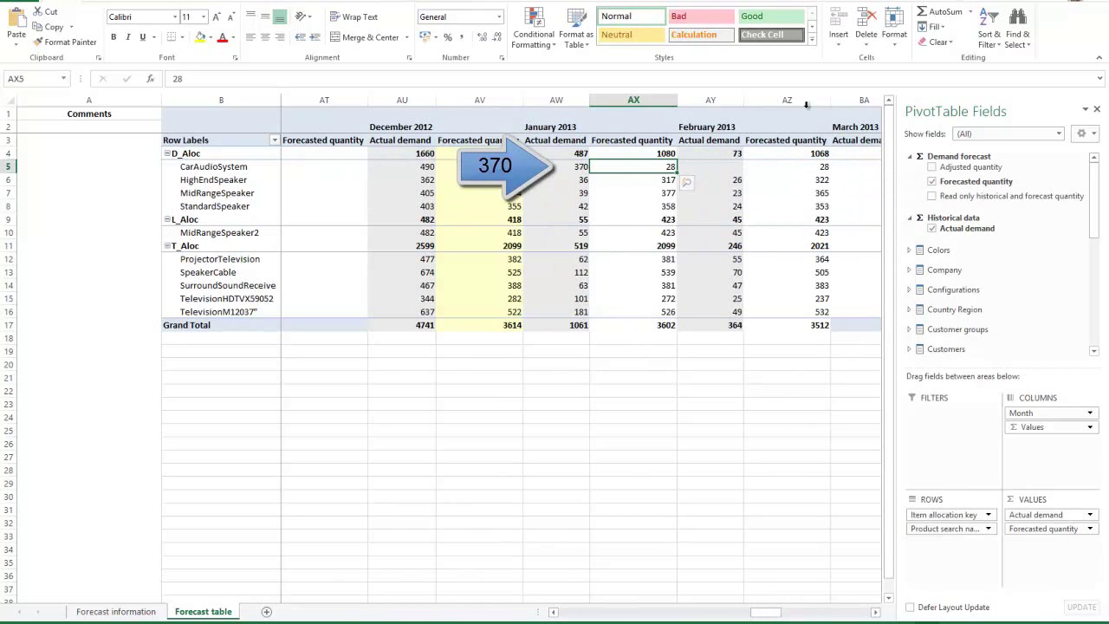
- Enter January 2013 forecasts: CarAudioSystem 700, and HighEnd, MidRange and Standard speakers 100 each
{"action": "type", "text": "700"}
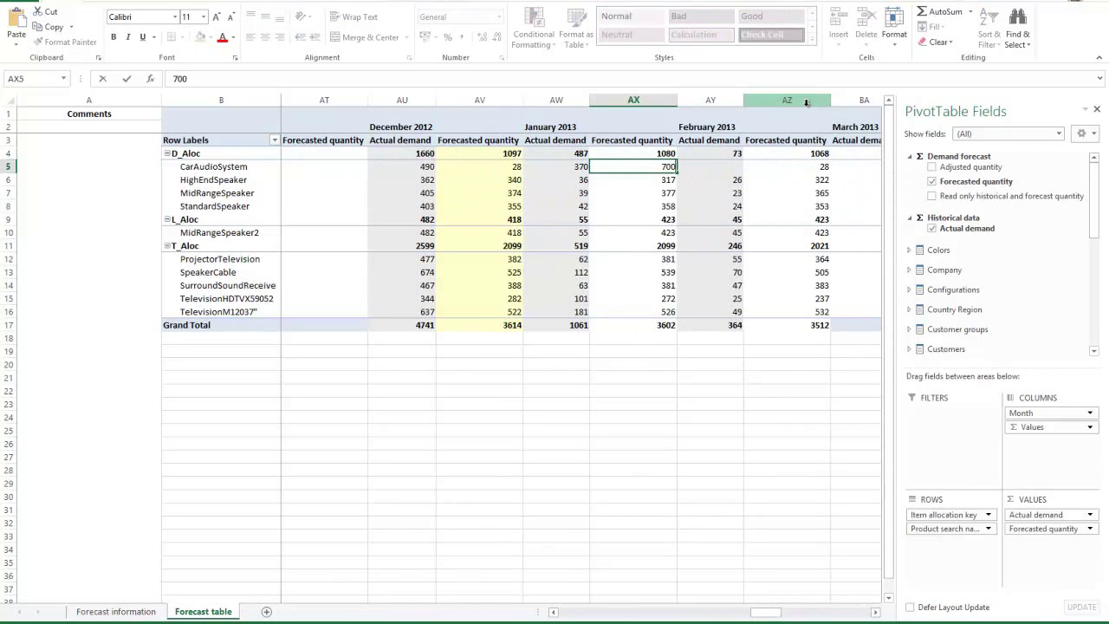
{"action": "key", "text": "Return"}
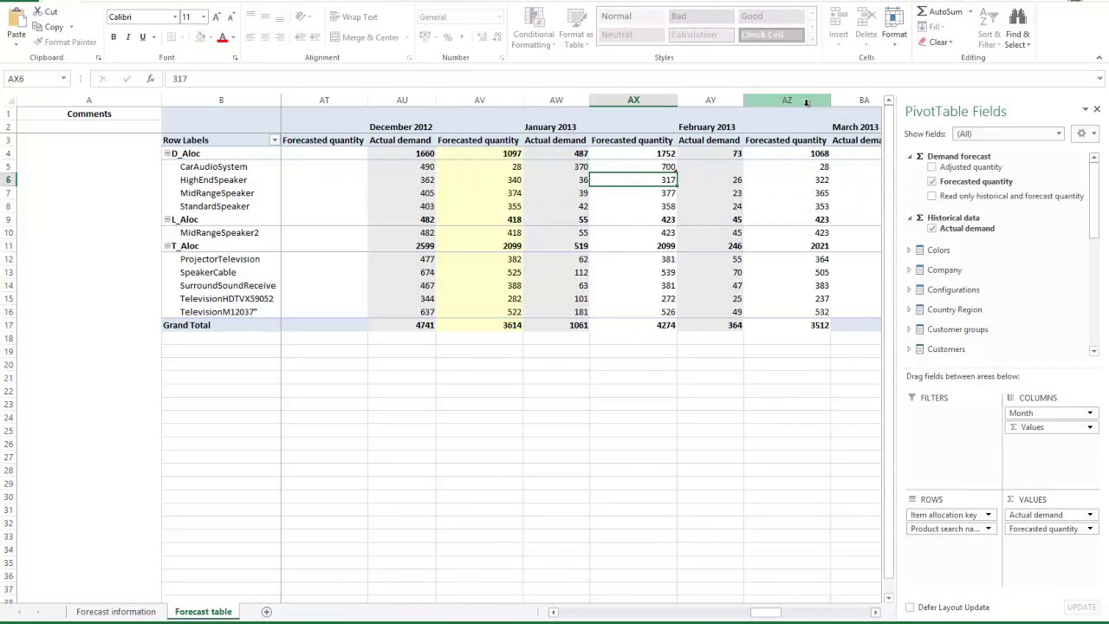
{"action": "type", "text": "100"}
{"action": "key", "text": "Return"}
{"action": "type", "text": "100"}
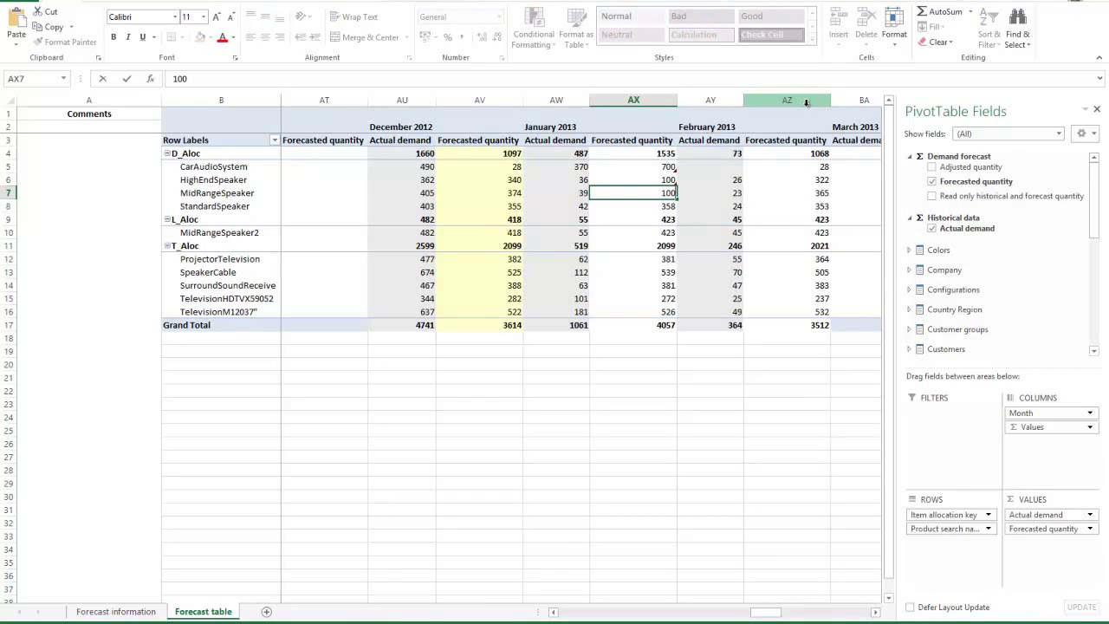
{"action": "key", "text": "Return"}
{"action": "type", "text": "100"}
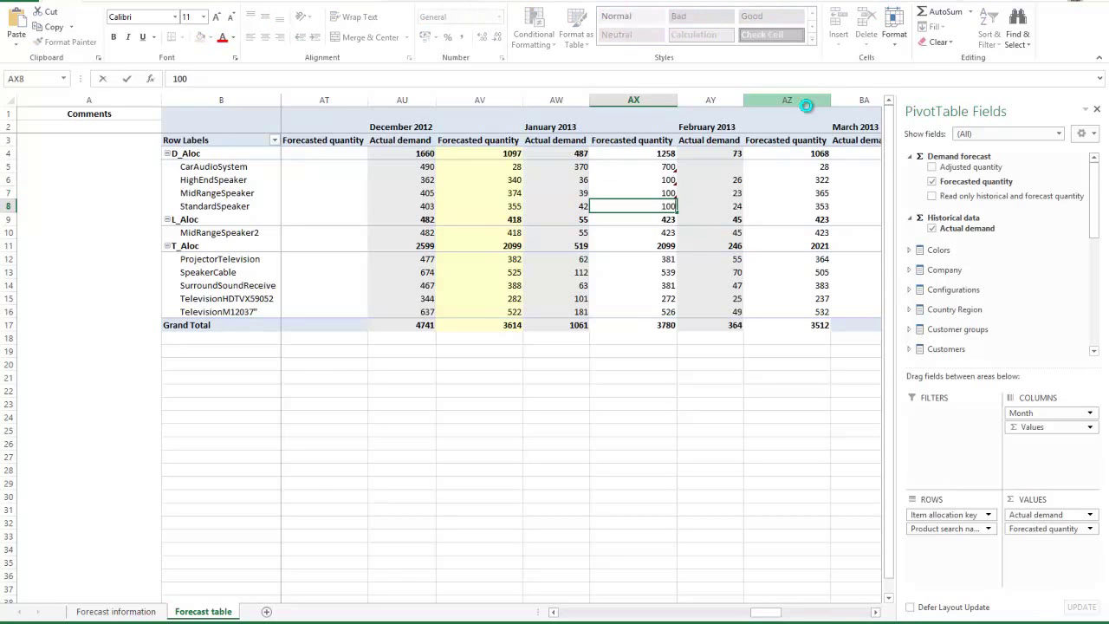
{"action": "key", "text": "Up"}
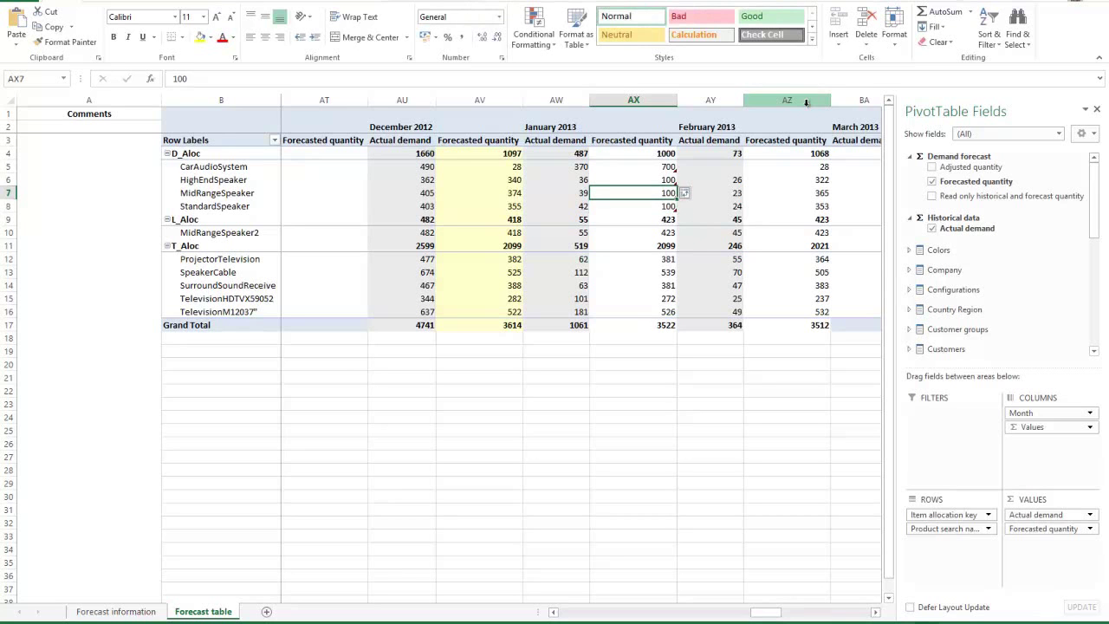
{"action": "key", "text": "Up"}
{"action": "key", "text": "Up"}
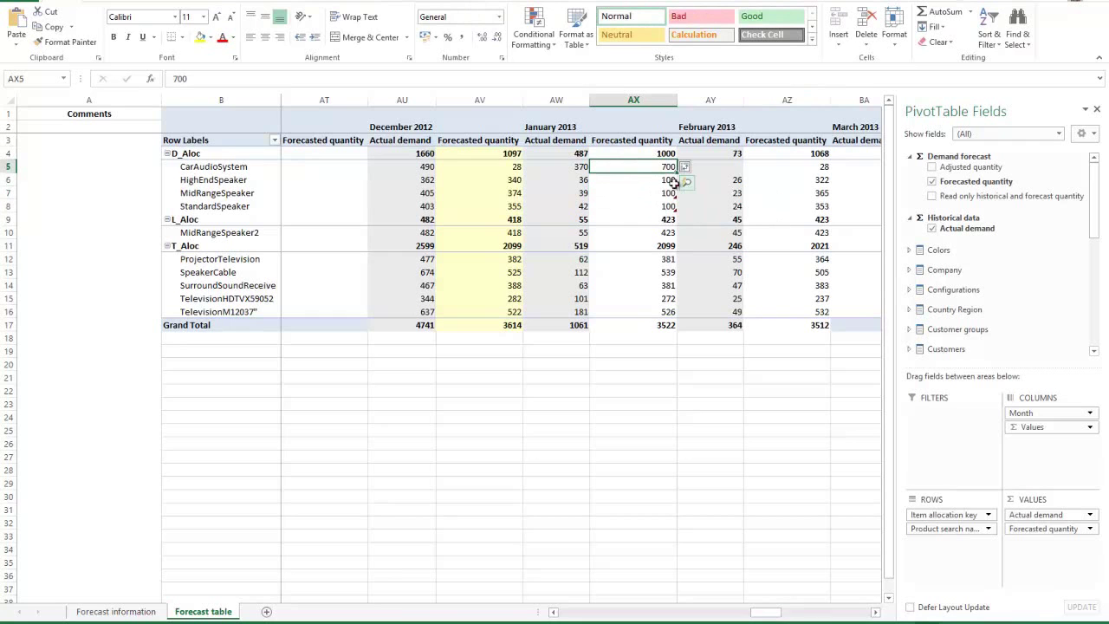
- Set the D_Aloc February 2013 forecast total in AZ4 to 2000, spread proportionally across products
{"action": "left_click", "coordinate": [732, 169]}
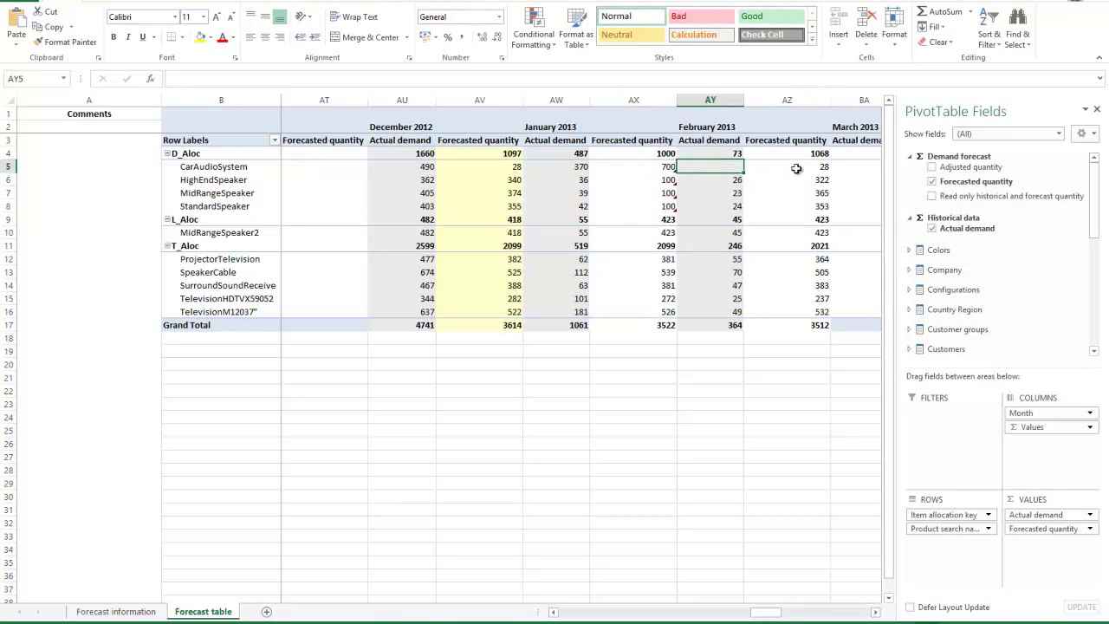
{"action": "left_click", "coordinate": [809, 166]}
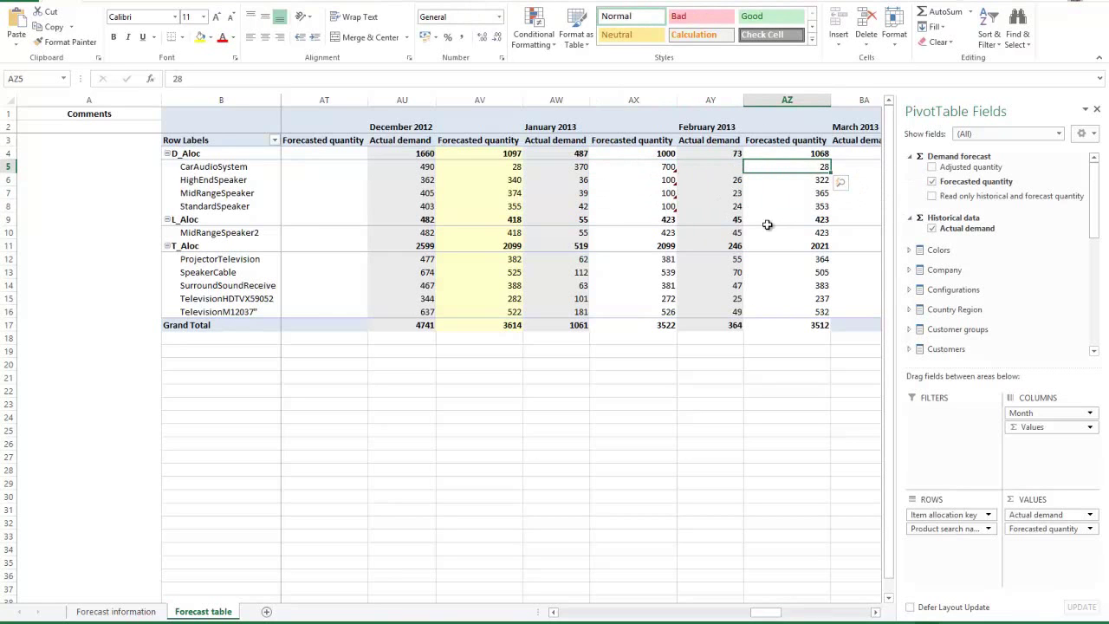
{"action": "left_click", "coordinate": [801, 154]}
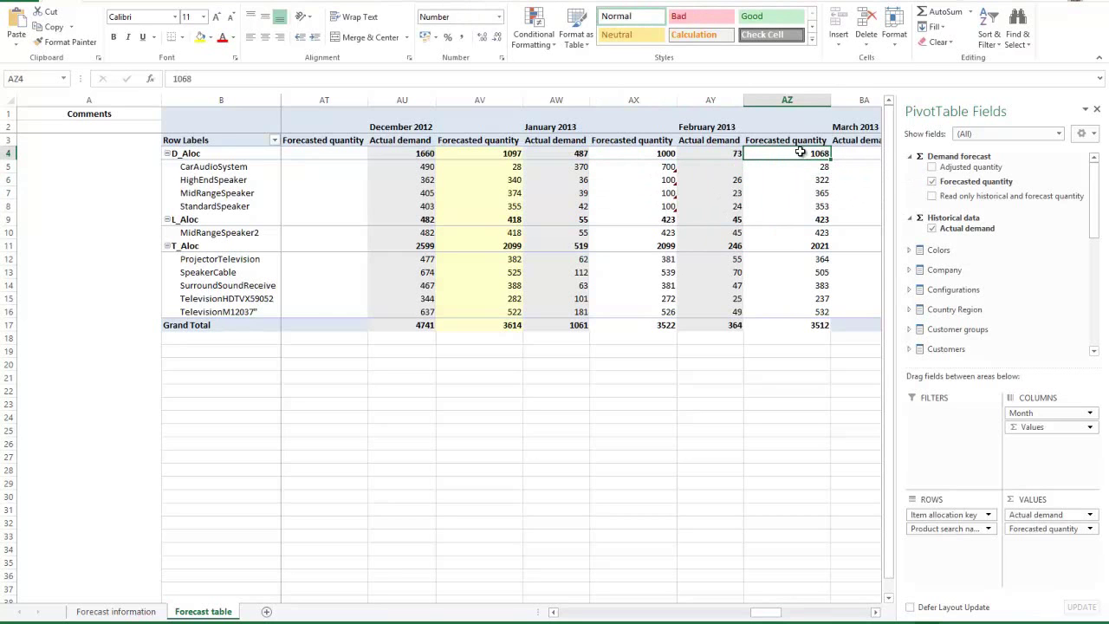
{"action": "type", "text": "2000"}
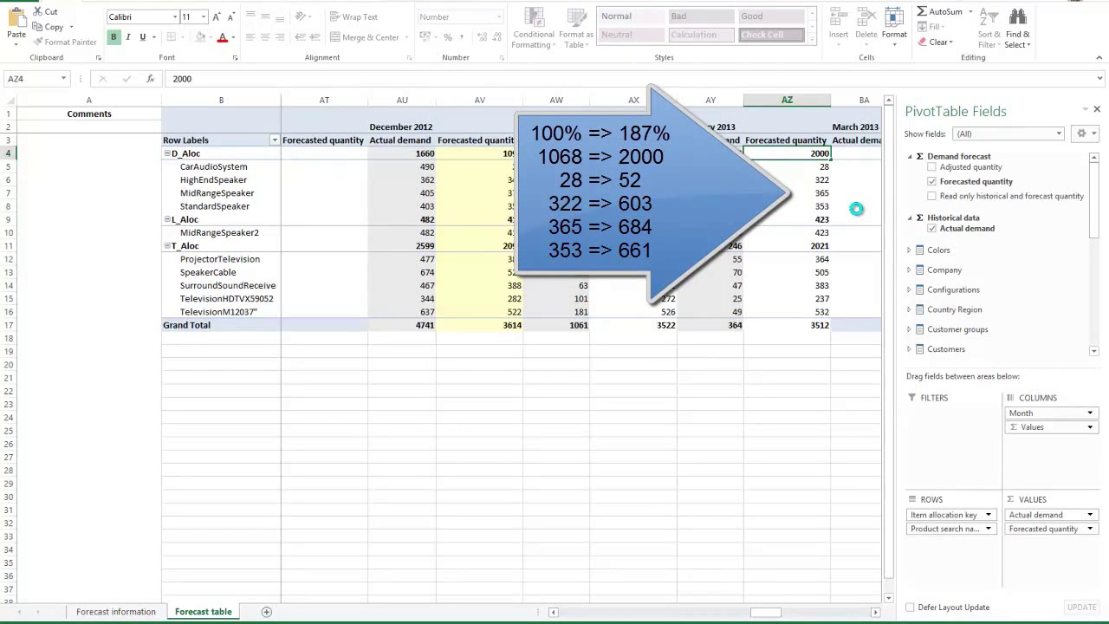
{"action": "key", "text": "Return"}
{"action": "left_click", "coordinate": [820, 167]}
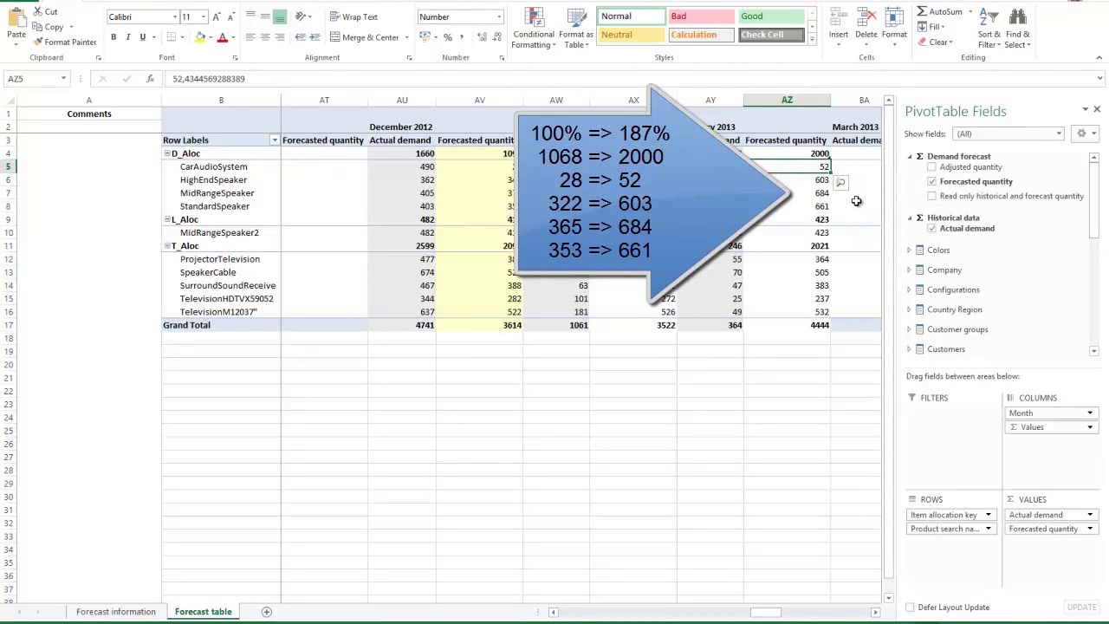
- Publish the pivot's forecast edits to the cube via OLAP Tools What-If Analysis Publish Changes
{"action": "left_click", "coordinate": [408, 2]}
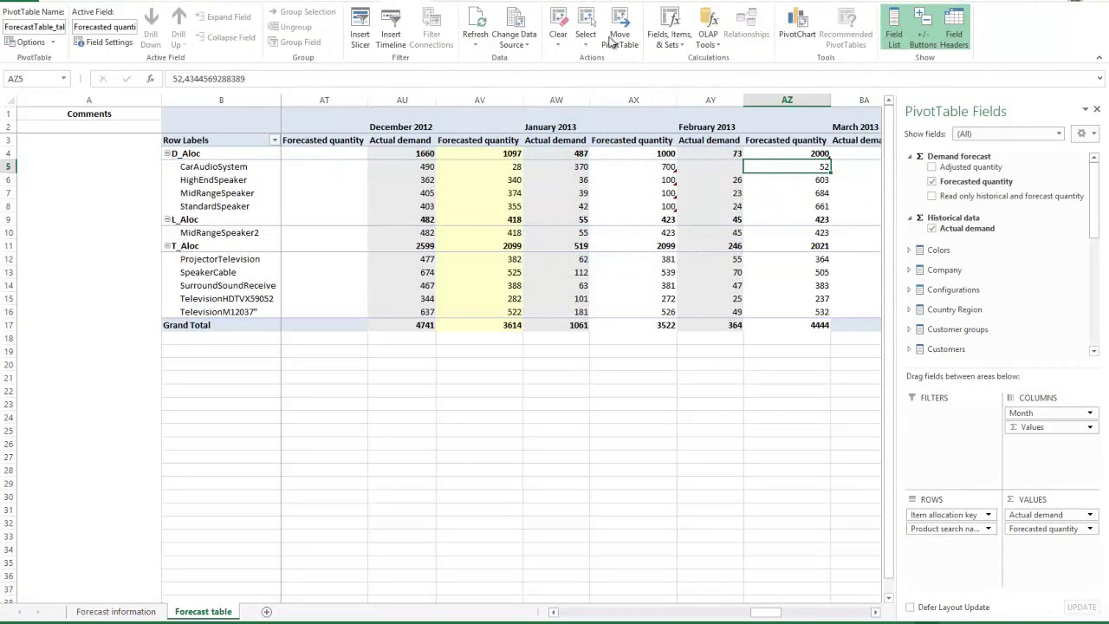
{"action": "left_click", "coordinate": [714, 41]}
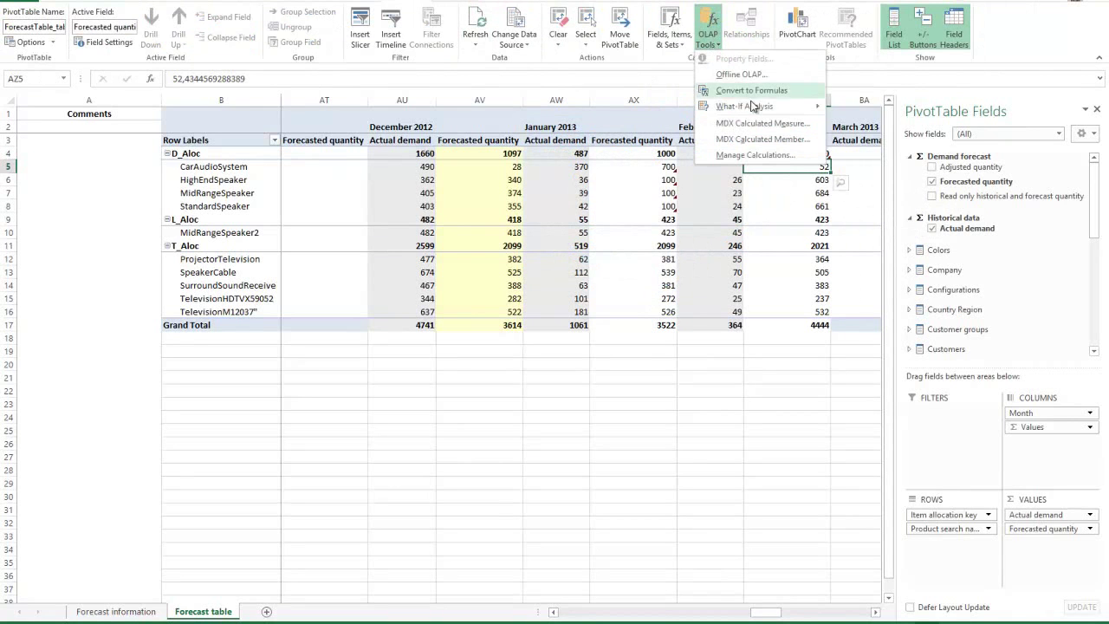
{"action": "mouse_move", "coordinate": [757, 108]}
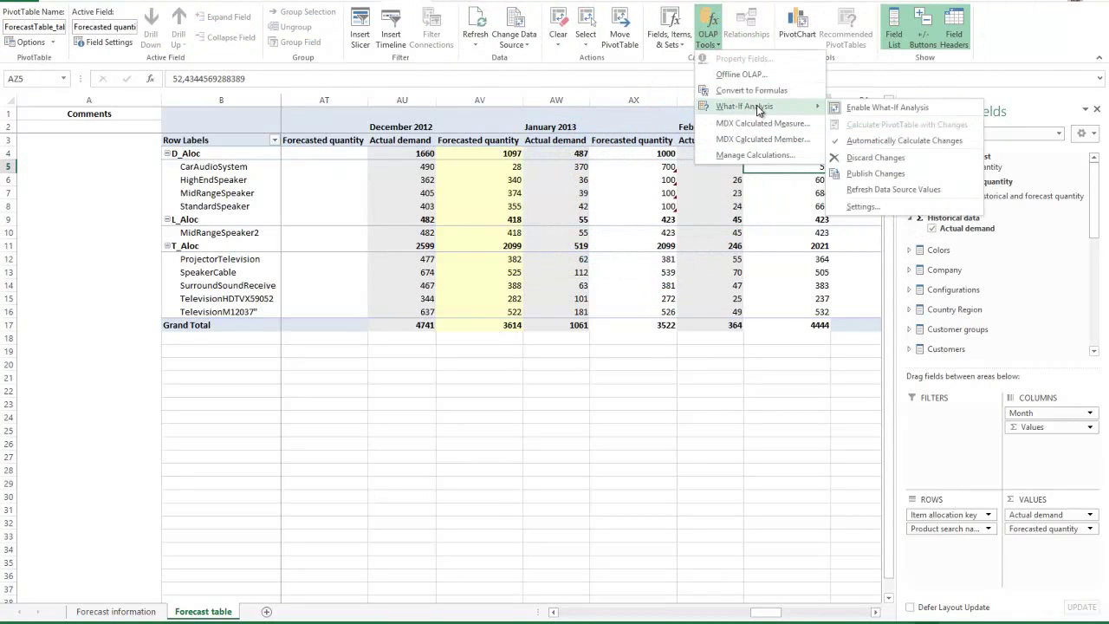
{"action": "left_click", "coordinate": [904, 176]}
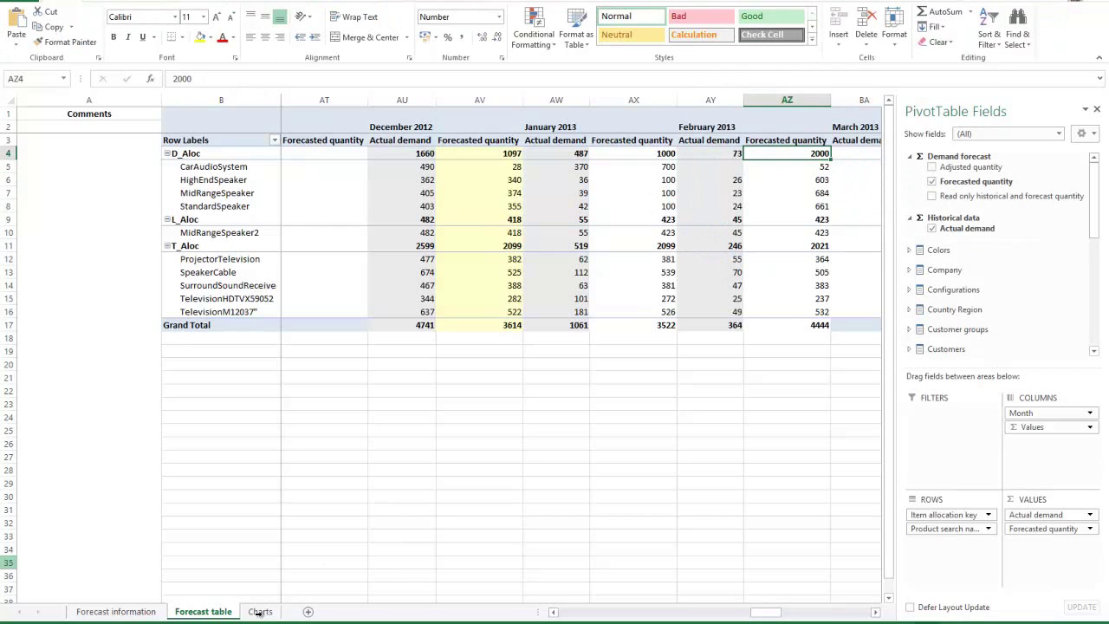
- Open the Charts sheet and scroll to the AX2012R2 Historical demand and Forecast PivotChart
{"action": "left_click", "coordinate": [260, 612]}
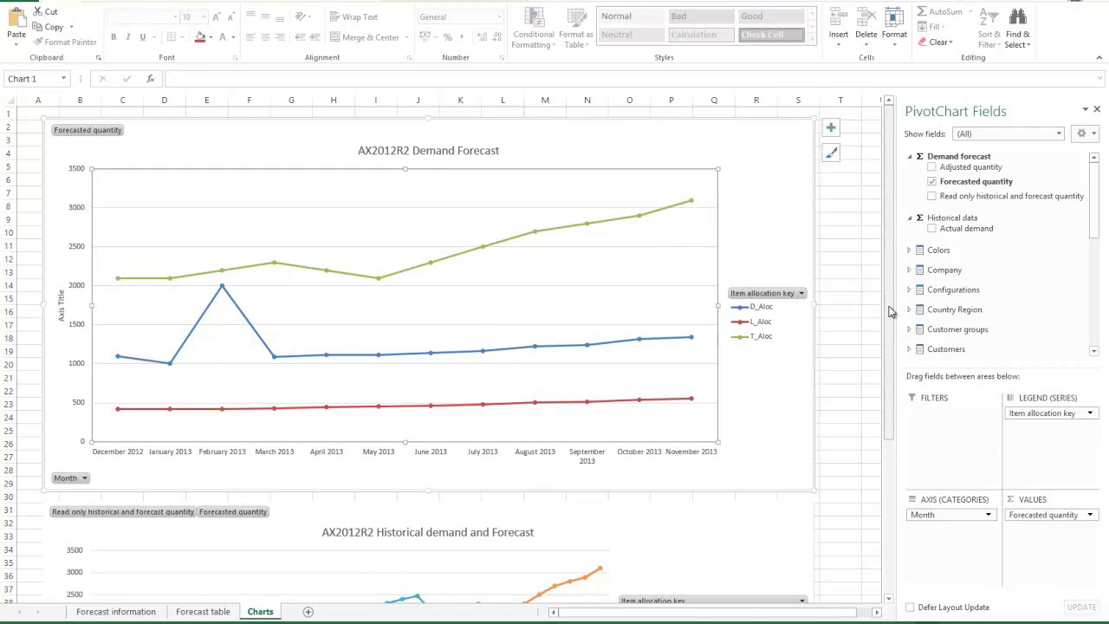
{"action": "left_click_drag", "start_coordinate": [890, 312], "coordinate": [897, 512]}
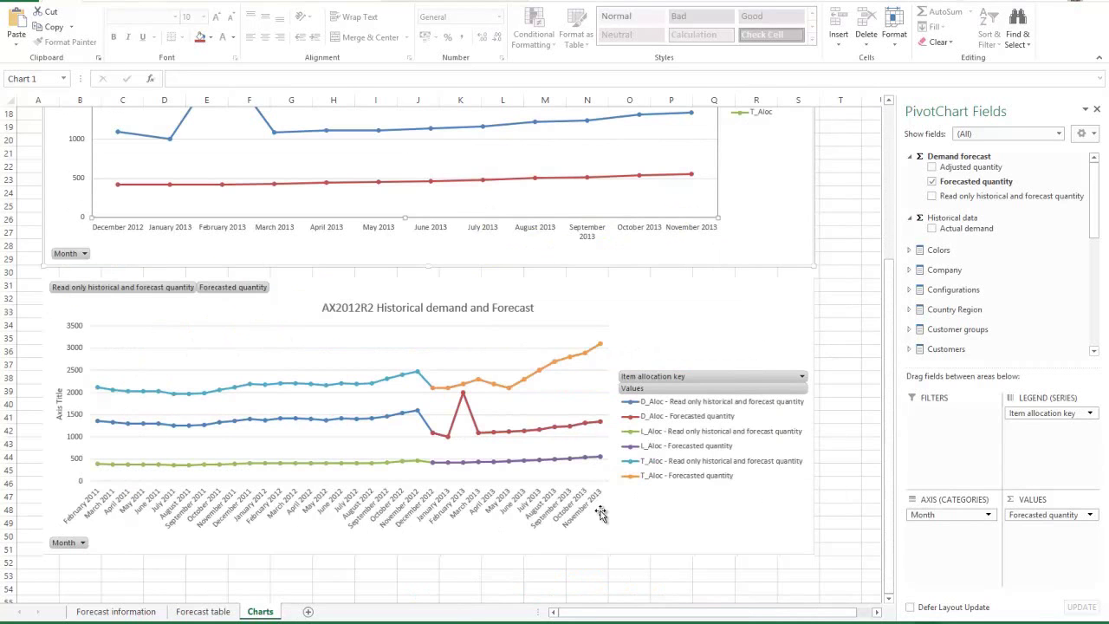
{"action": "key", "text": "alt"}
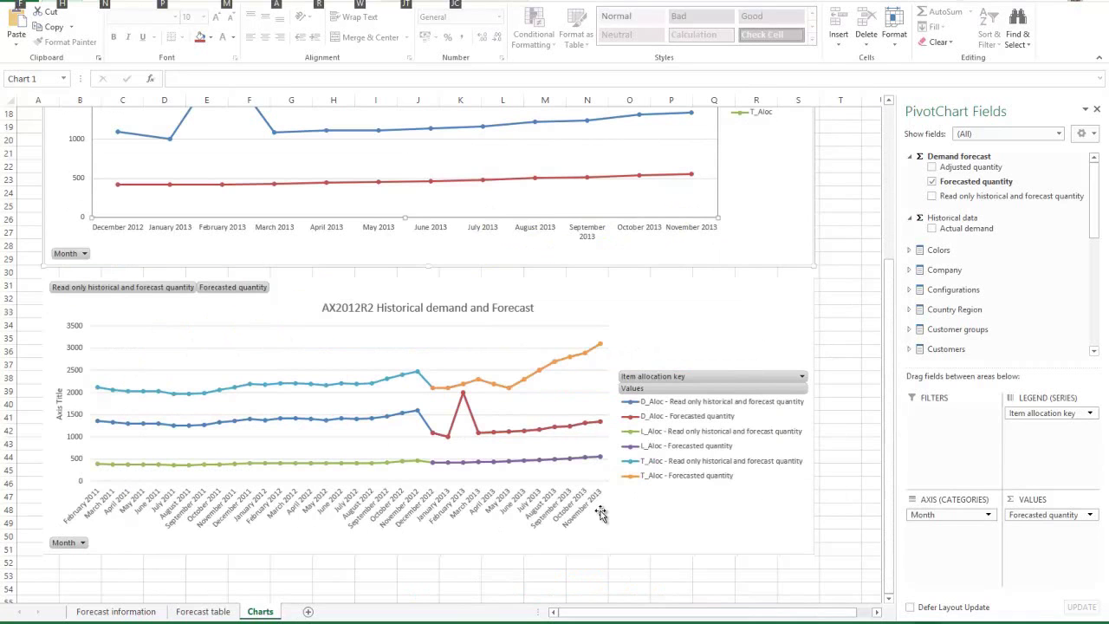
{"action": "key", "text": "alt"}
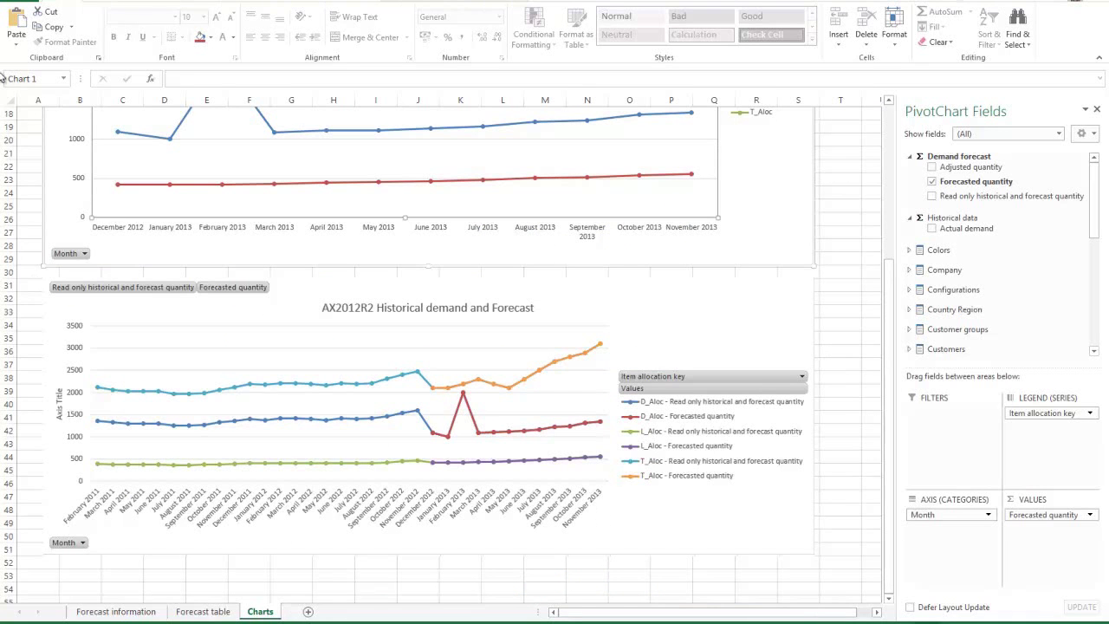